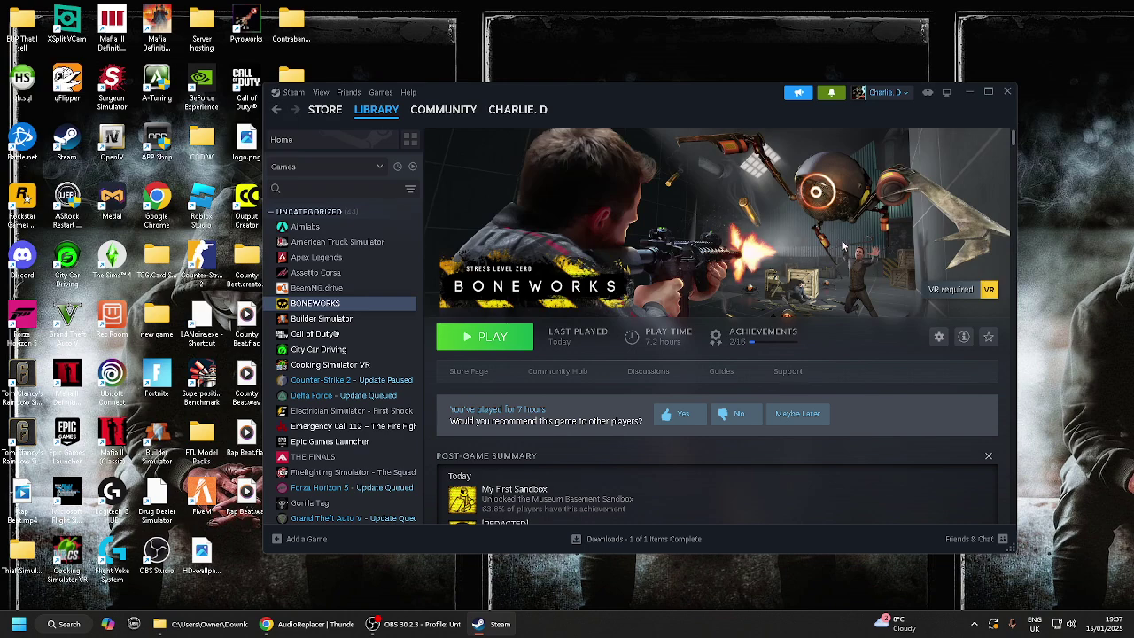
Scroll down the BONEWORKS library page and back up to its top.
scroll(788, 240, "down", 2)
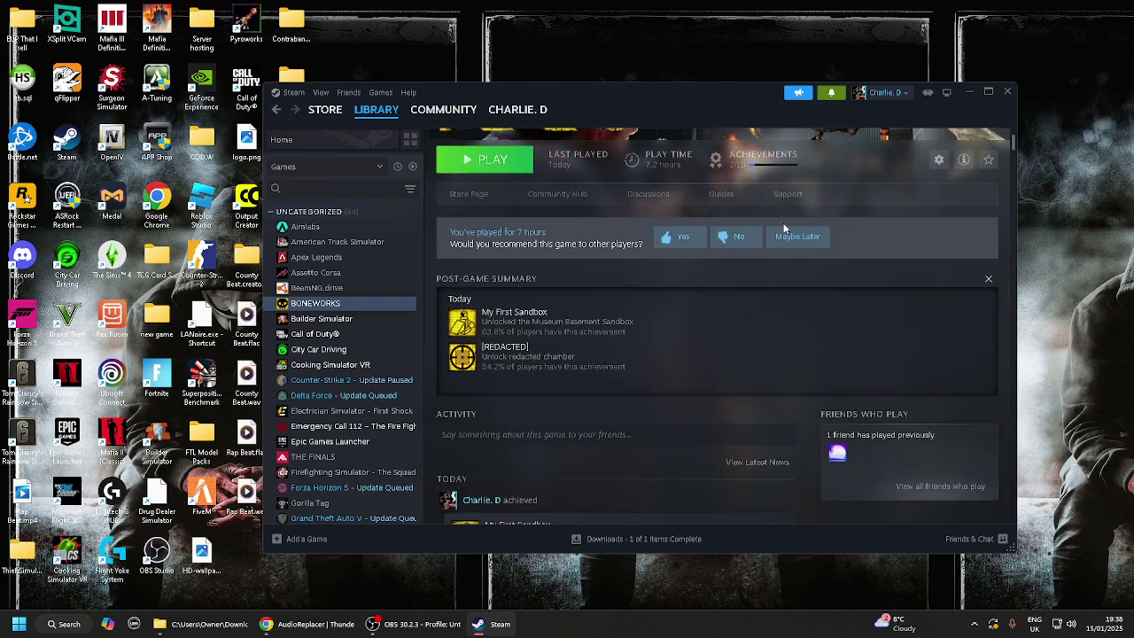
scroll(732, 239, "up", 2)
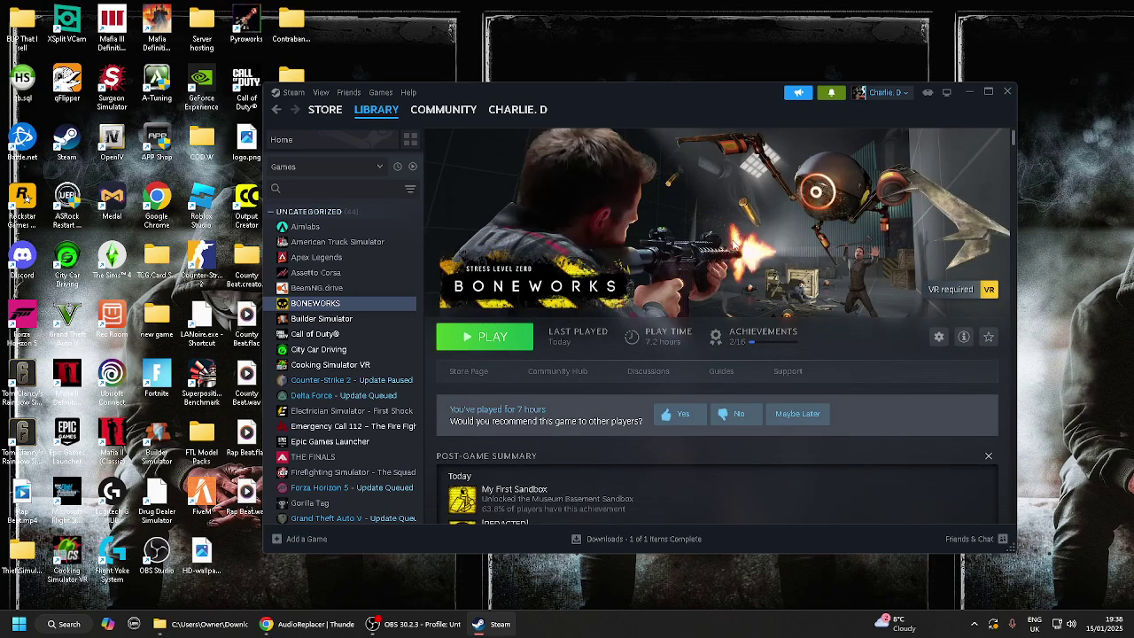
Dismiss the Builder Simulator menu and bring up BONEWORKS's context menu with Properties.
right_click(319, 319)
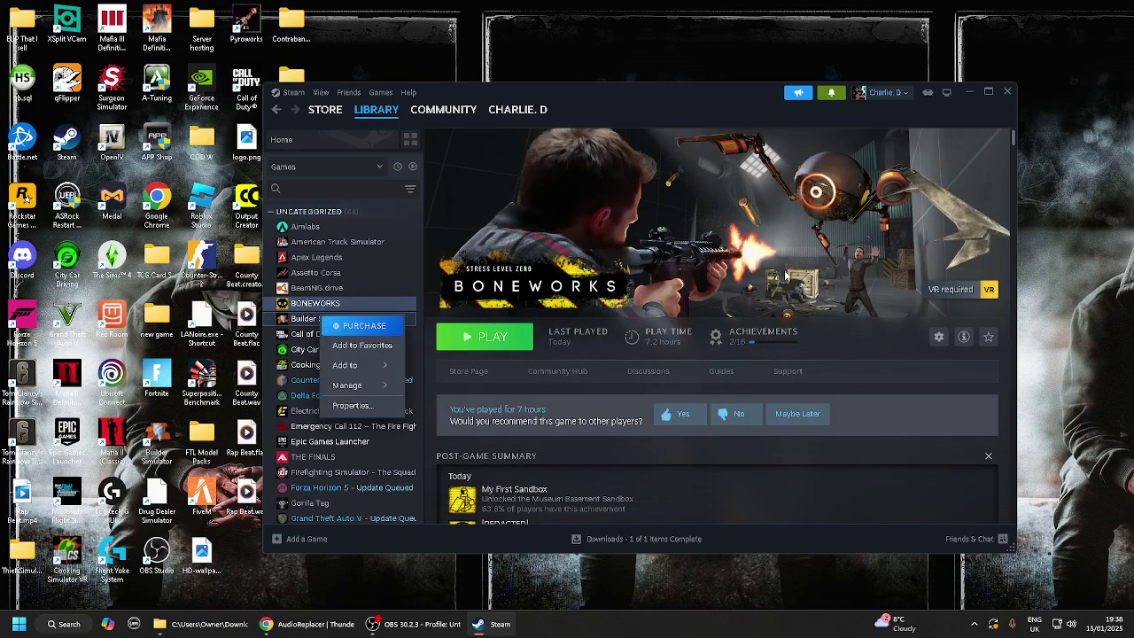
left_click(669, 256)
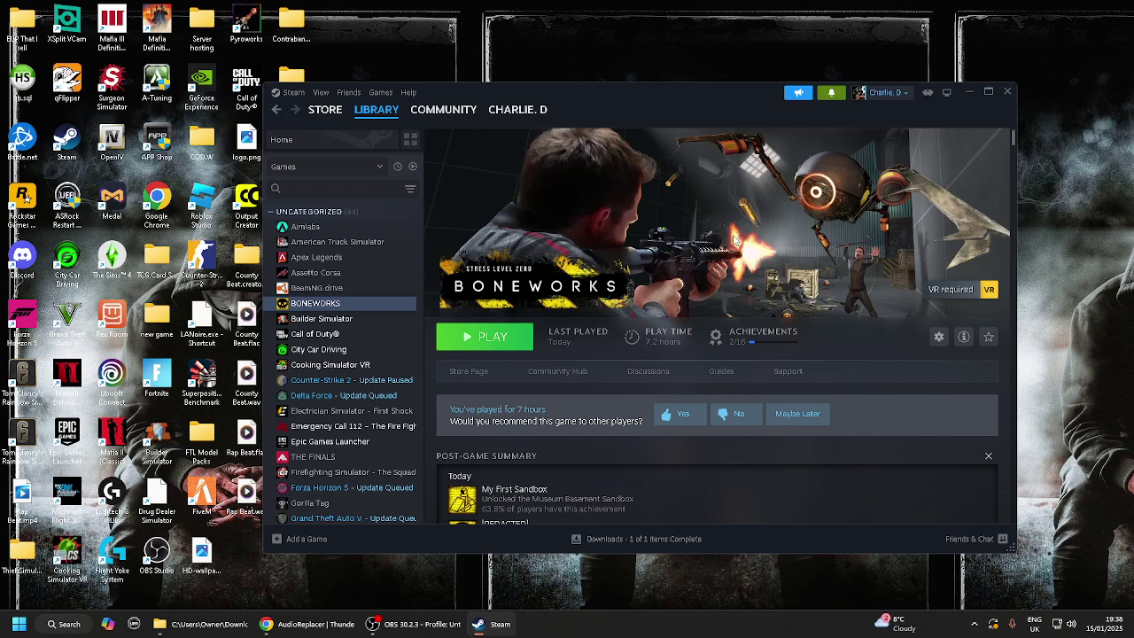
right_click(330, 303)
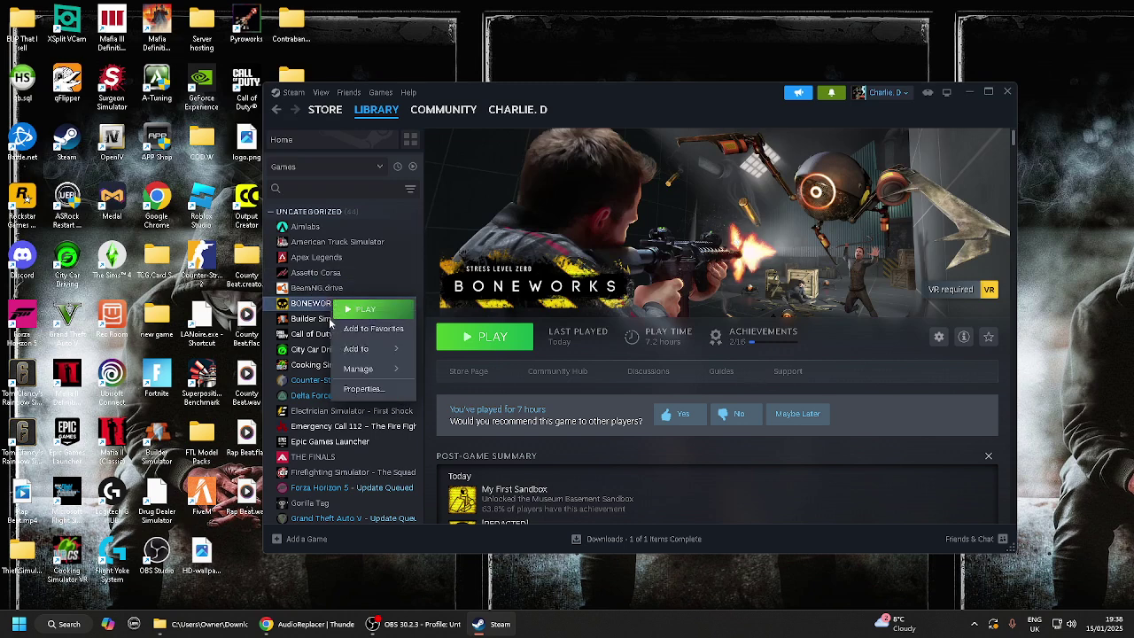
mouse_move(385, 366)
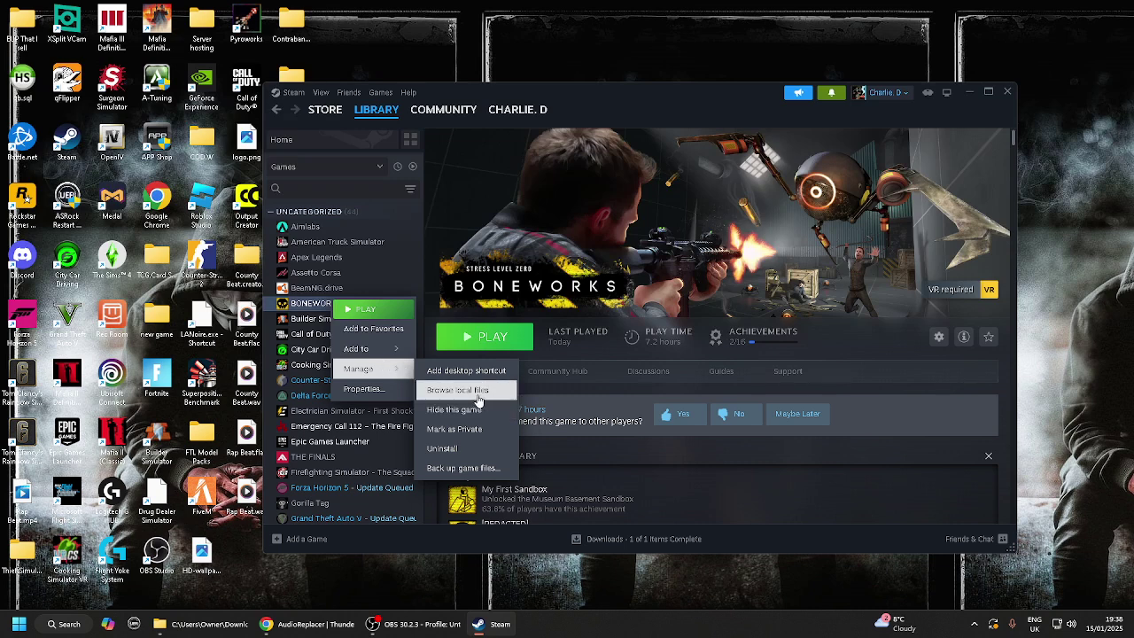
Open BONEWORKS Properties at its Installed Files section, showing 15.4 GB on Local Disk (F:).
left_click(363, 390)
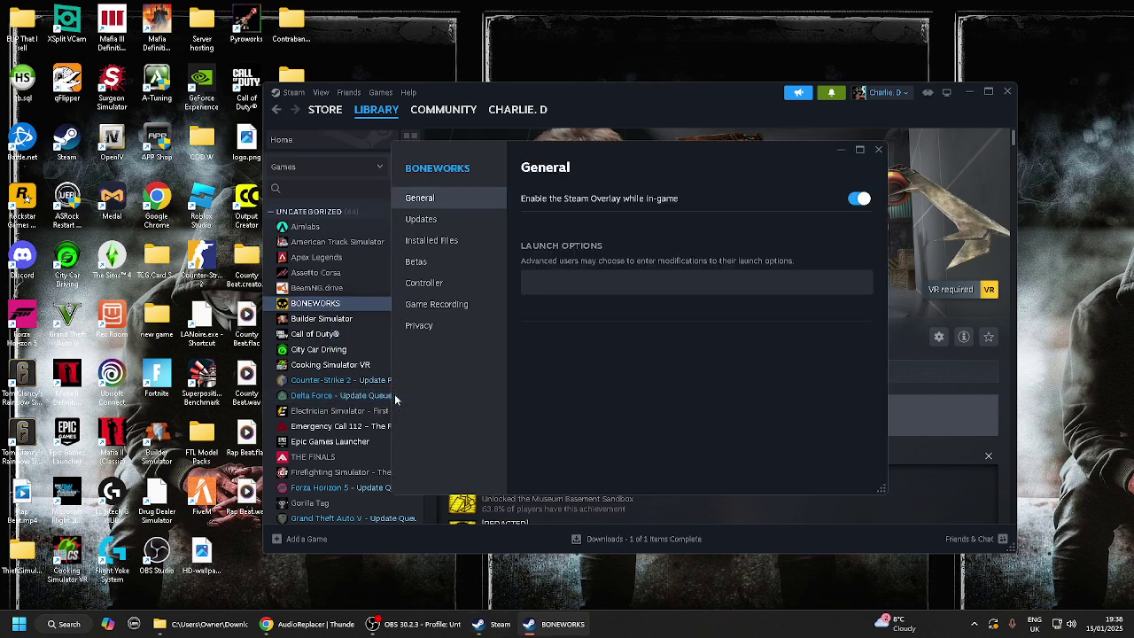
left_click(412, 246)
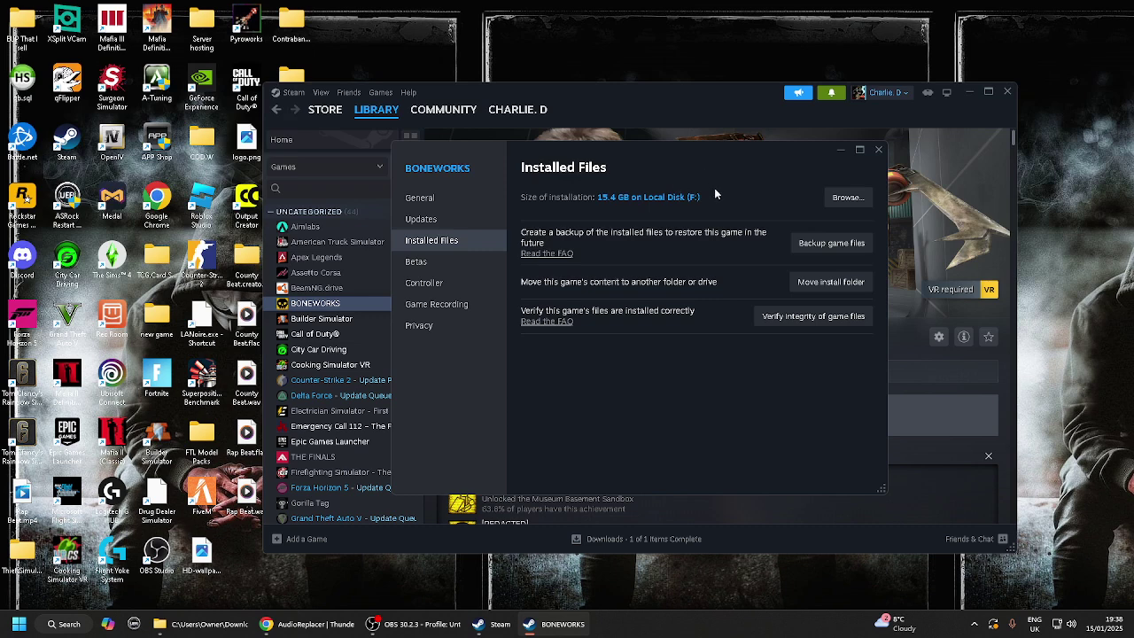
Browse to the BONEWORKS install folder, close the Properties window, and bring Explorer forward.
left_click(858, 197)
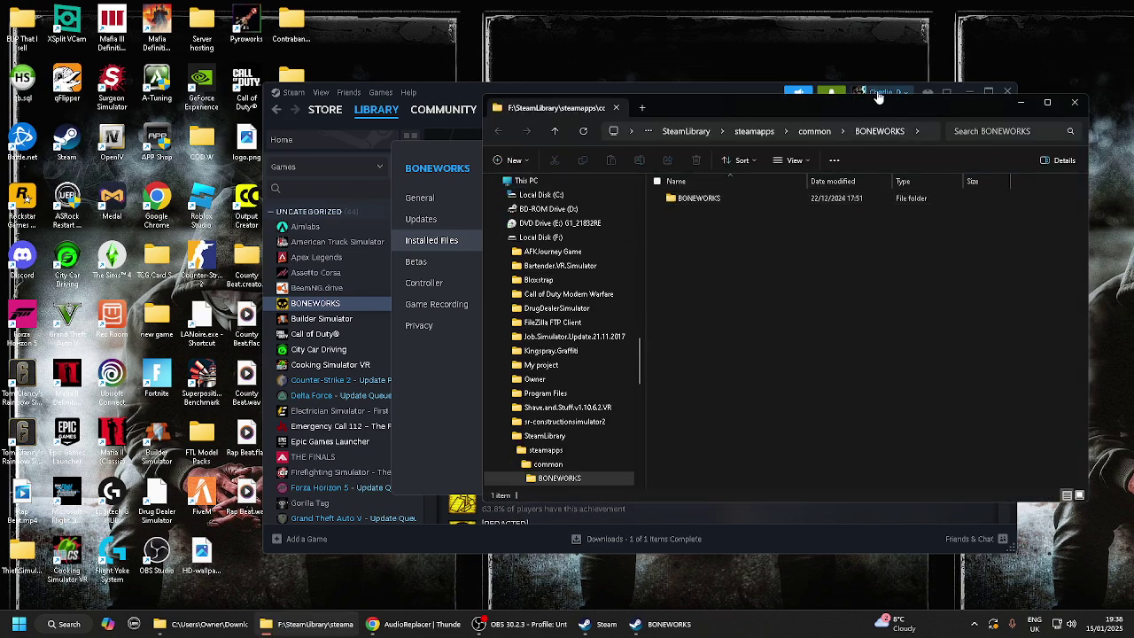
left_click_drag(877, 104, 538, 126)
left_click(878, 149)
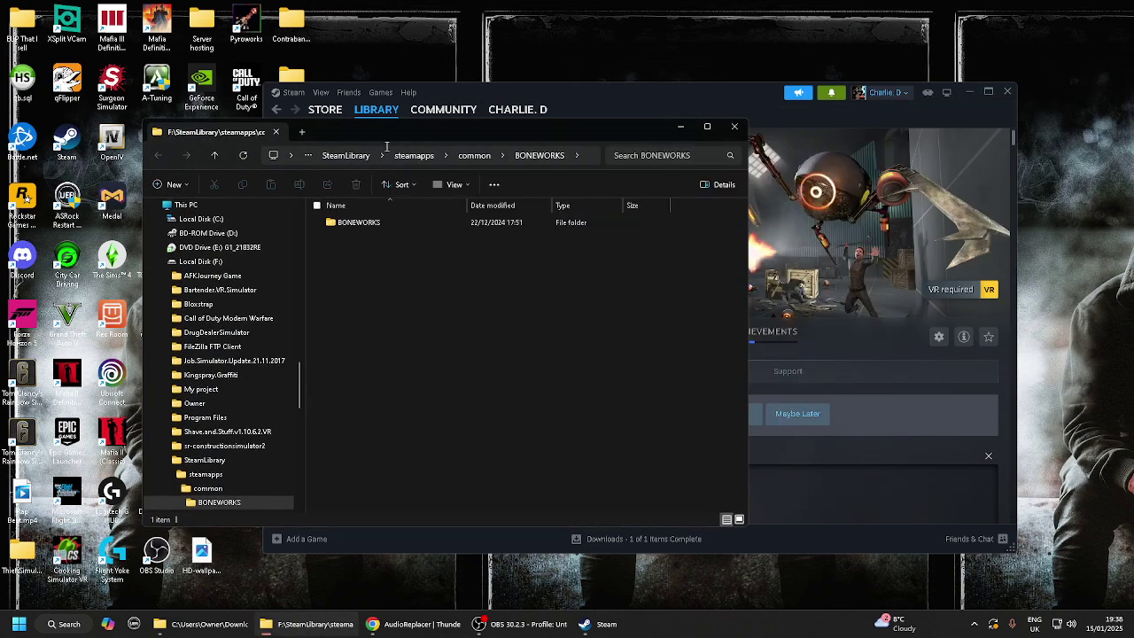
left_click_drag(518, 125, 842, 113)
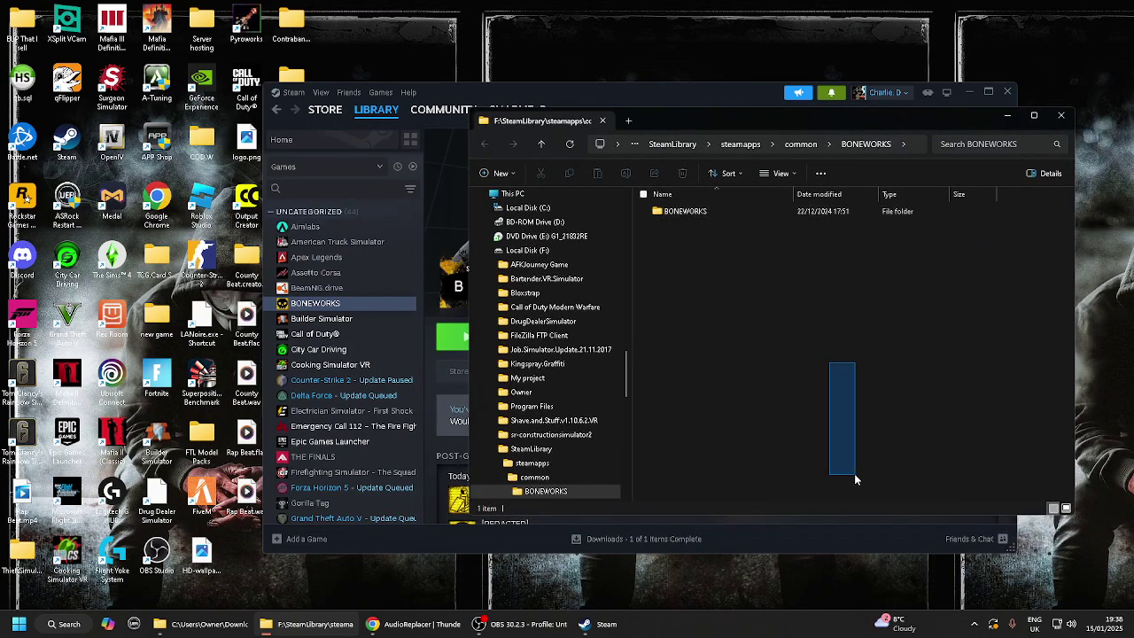
left_click(447, 306)
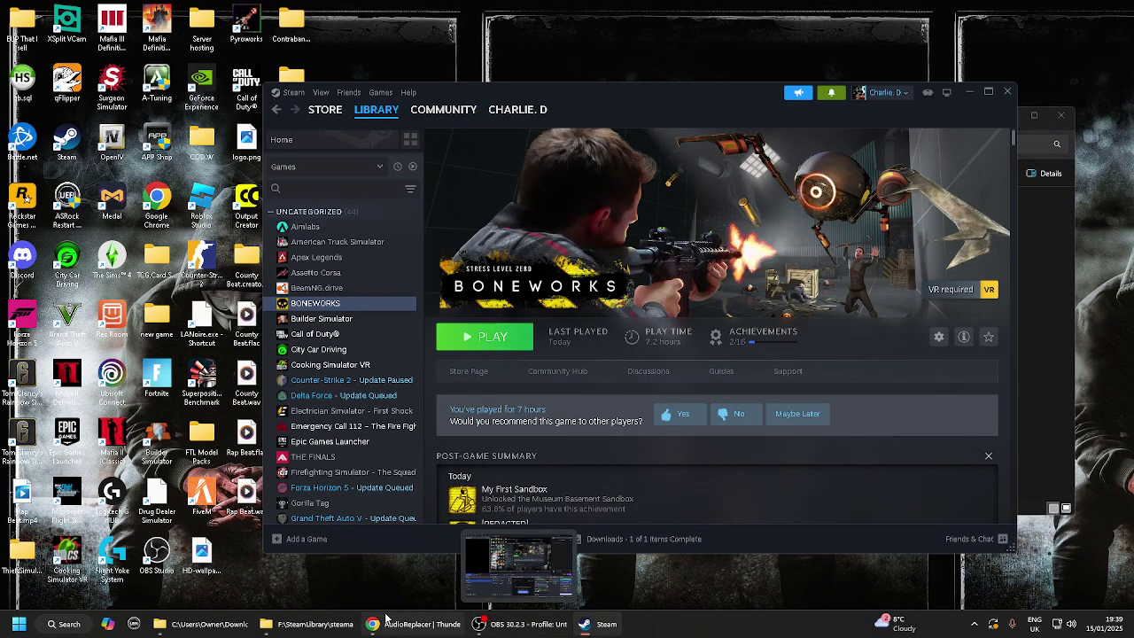
left_click(306, 624)
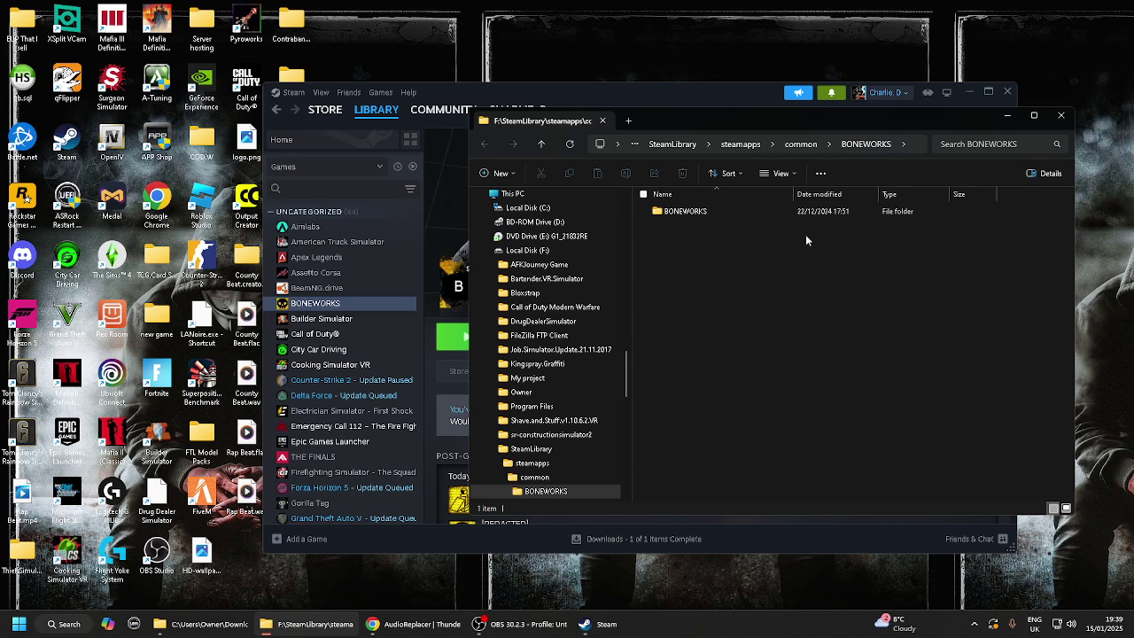
double_click(717, 212)
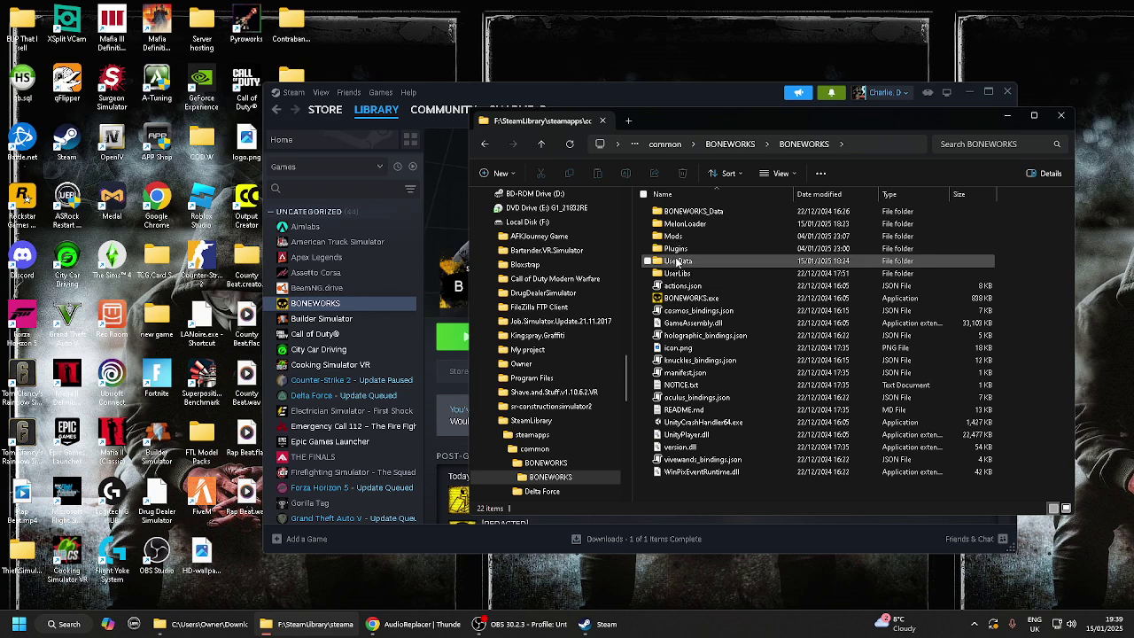
double_click(677, 262)
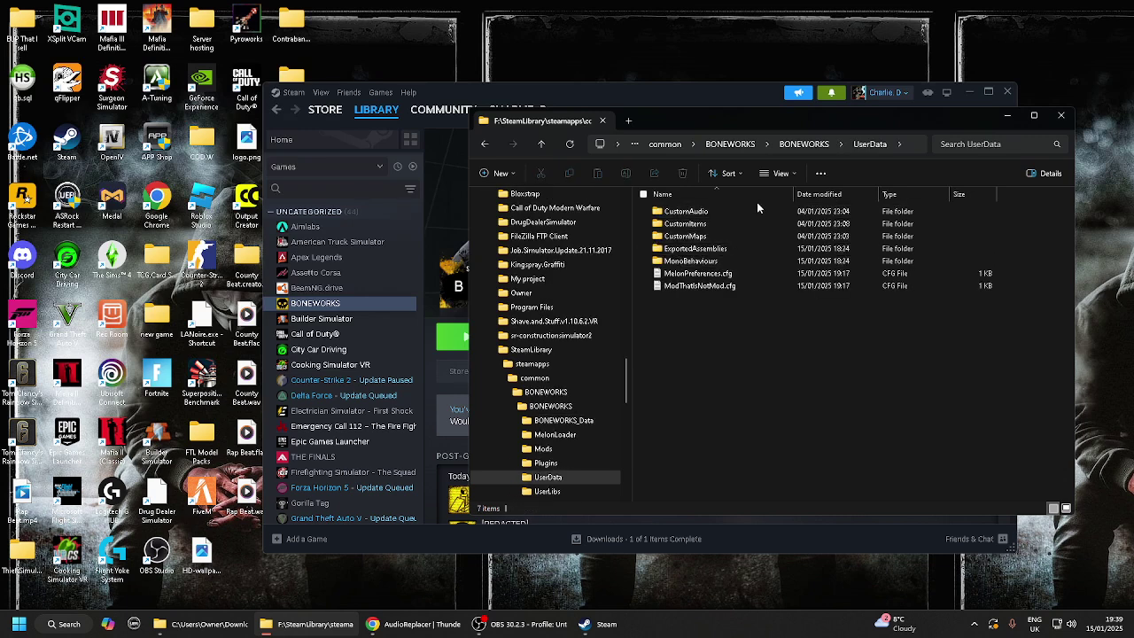
left_click(798, 145)
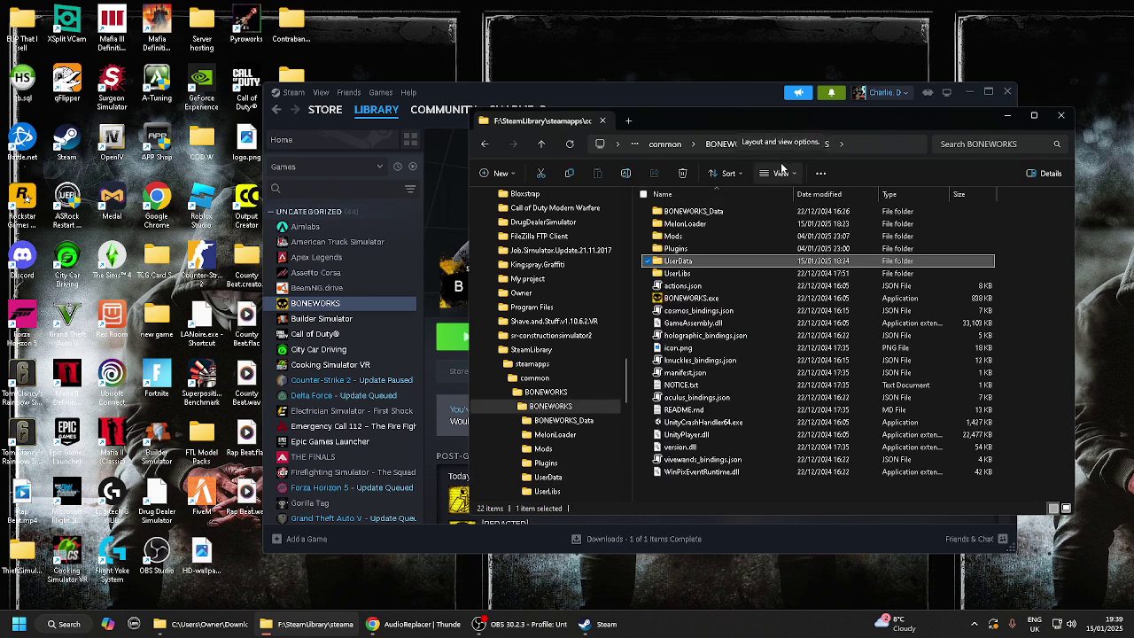
Open the game's Mods folder showing AudioReplacer.dll and ModThatIsNotMod.dll.
double_click(719, 238)
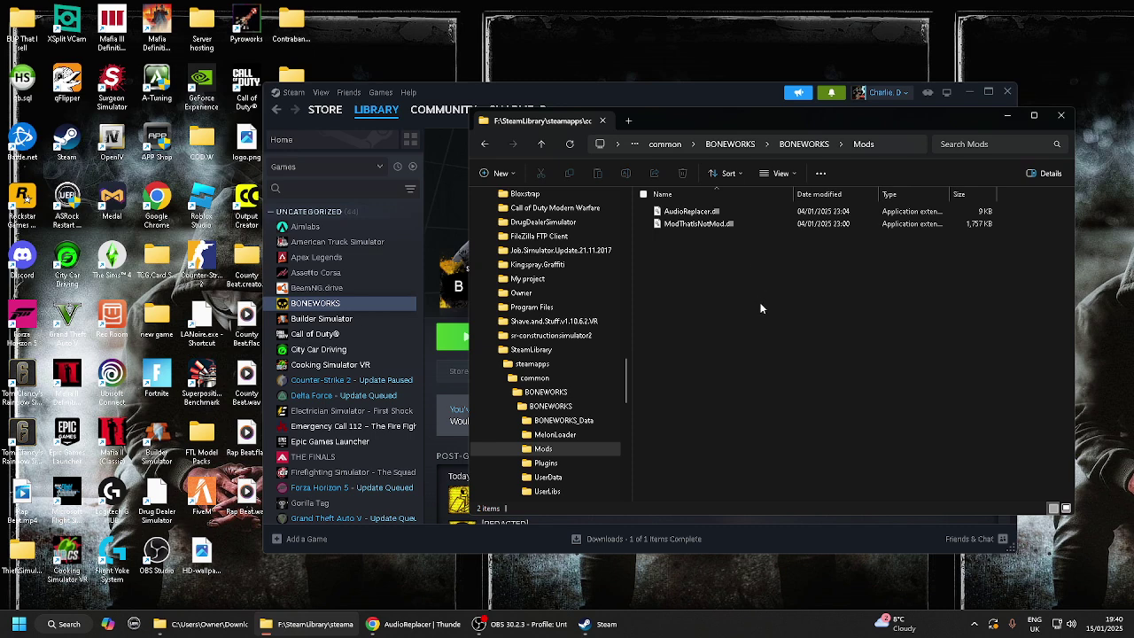
left_click_drag(772, 276, 802, 281)
left_click(779, 224)
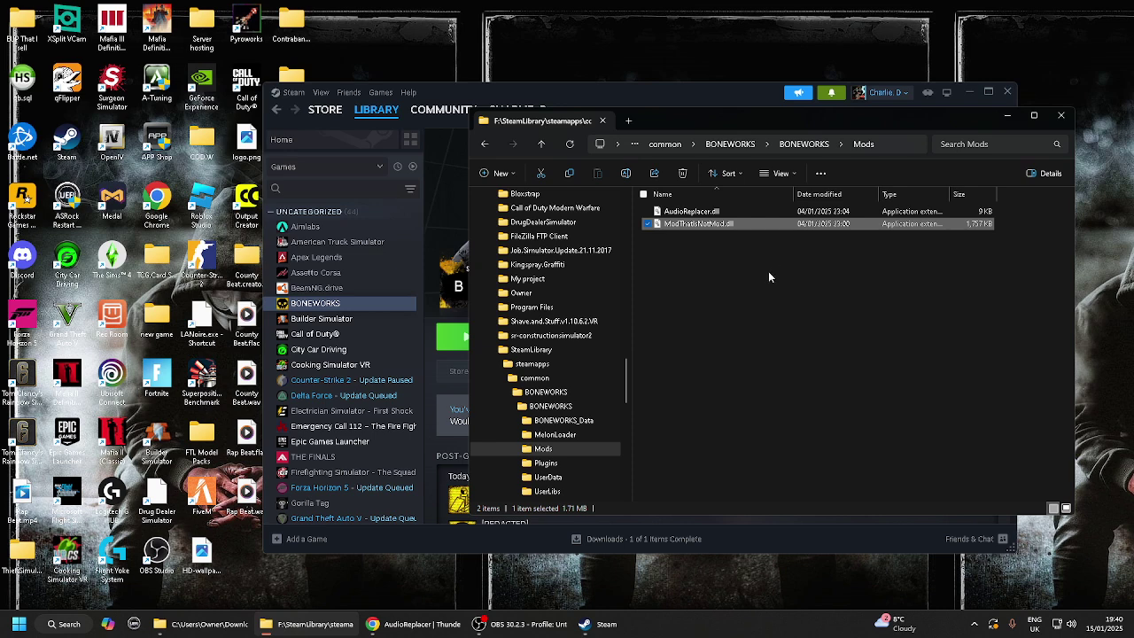
left_click(769, 272)
left_click(750, 225)
Place the TrevTV-AudioReplacer-1.7.0 download window beside the Mods folder and select manifest.json.
left_click(211, 625)
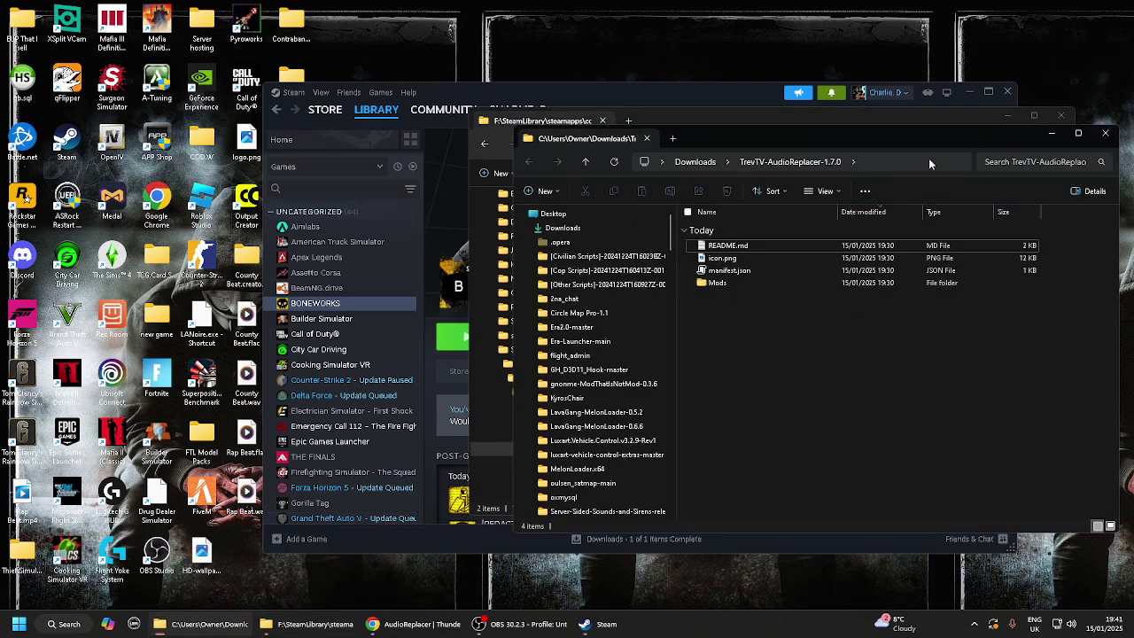
left_click_drag(927, 155, 434, 134)
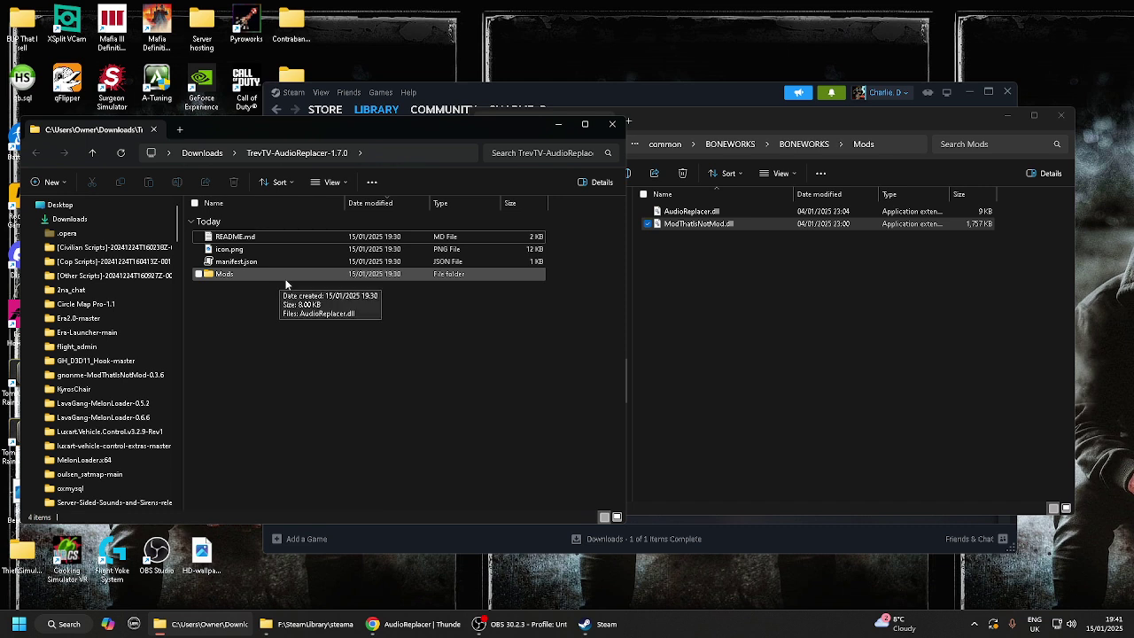
left_click(380, 262)
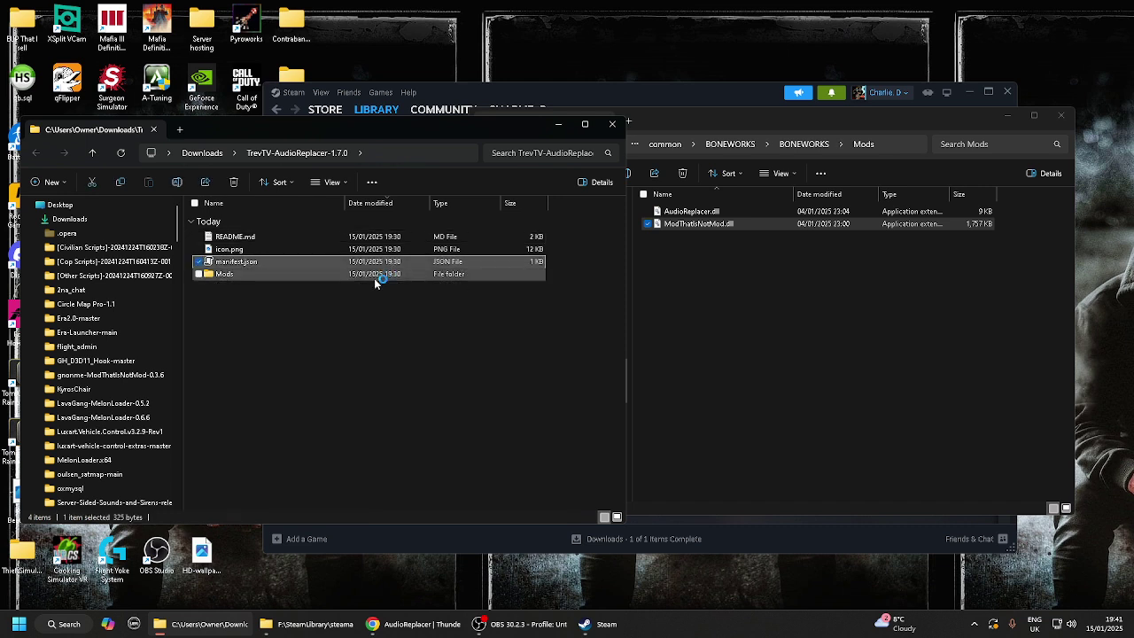
double_click(422, 262)
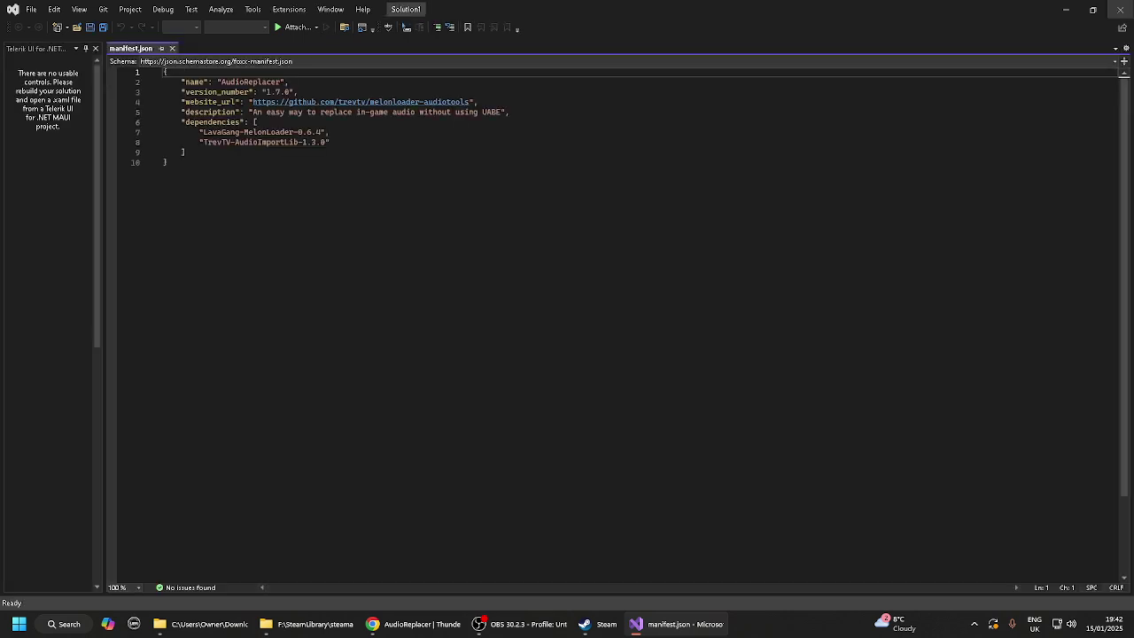
left_click(1121, 11)
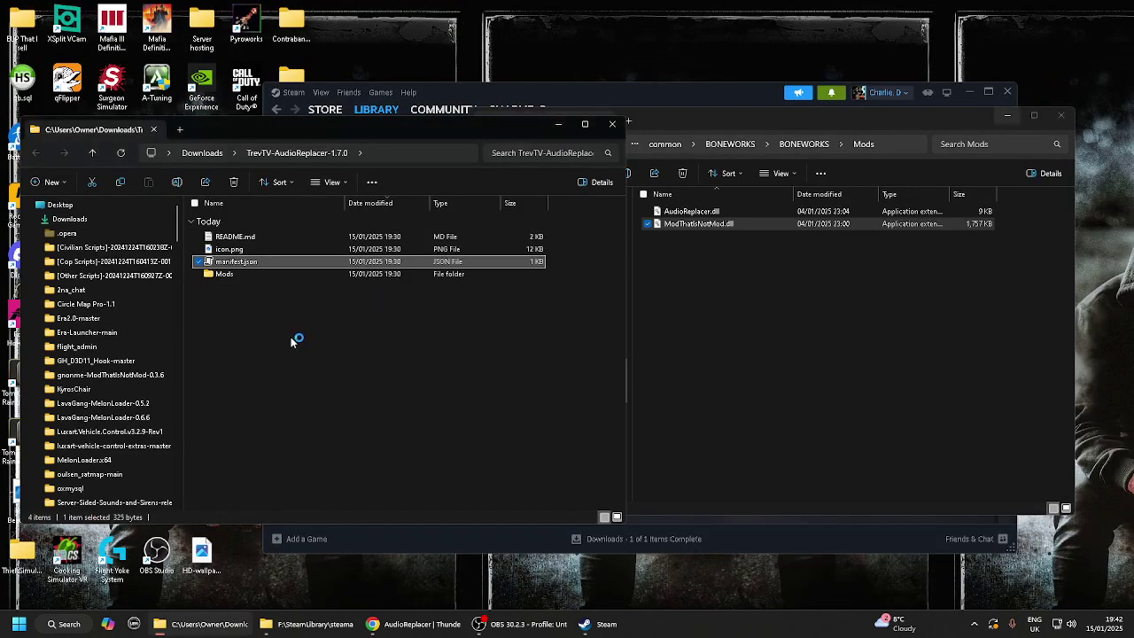
Open the package's inner Mods folder and try dragging AudioReplacer.dll toward the game's Mods folder.
left_click(392, 362)
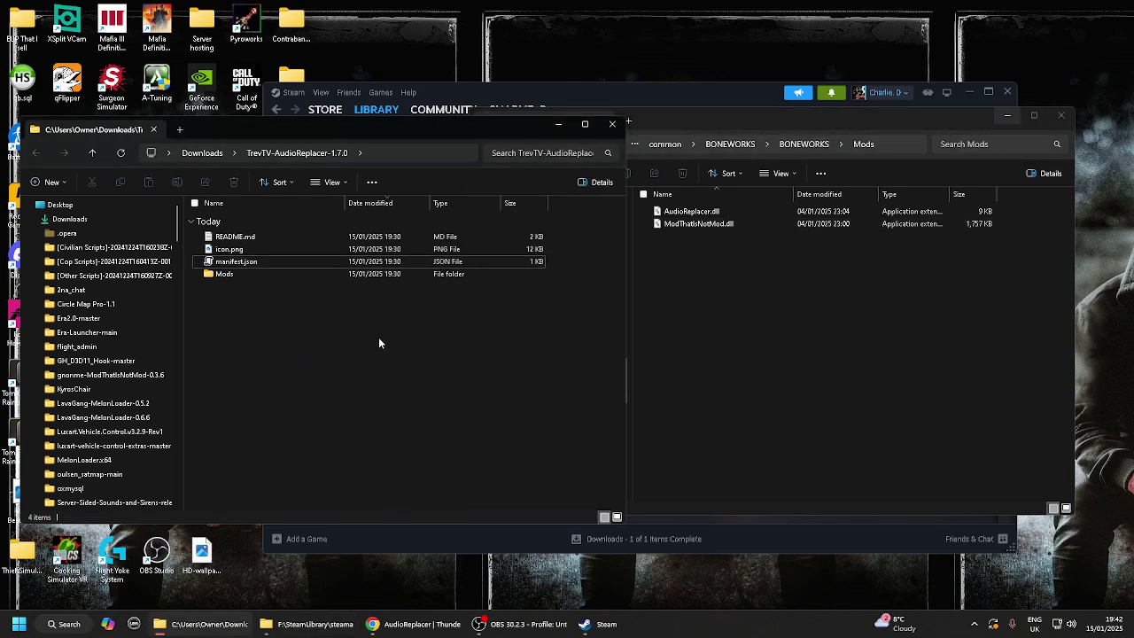
double_click(383, 275)
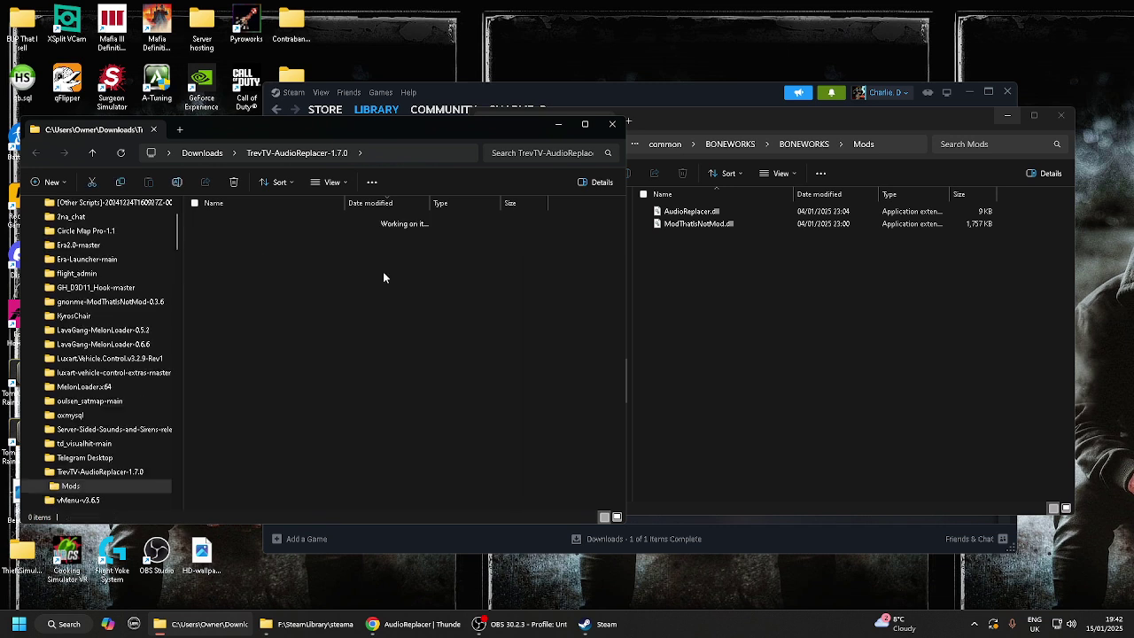
left_click_drag(334, 237, 334, 299)
left_click(482, 368)
left_click_drag(381, 132, 383, 135)
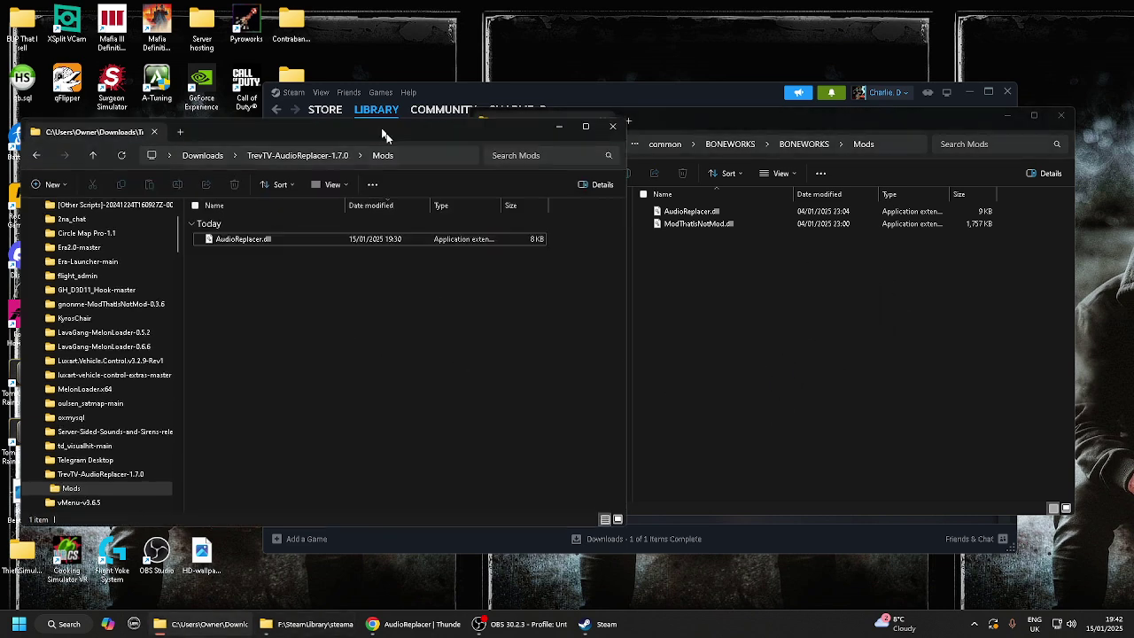
Close the download window, then look inside the game's Plugins folder and return to BONEWORKS.
left_click(612, 126)
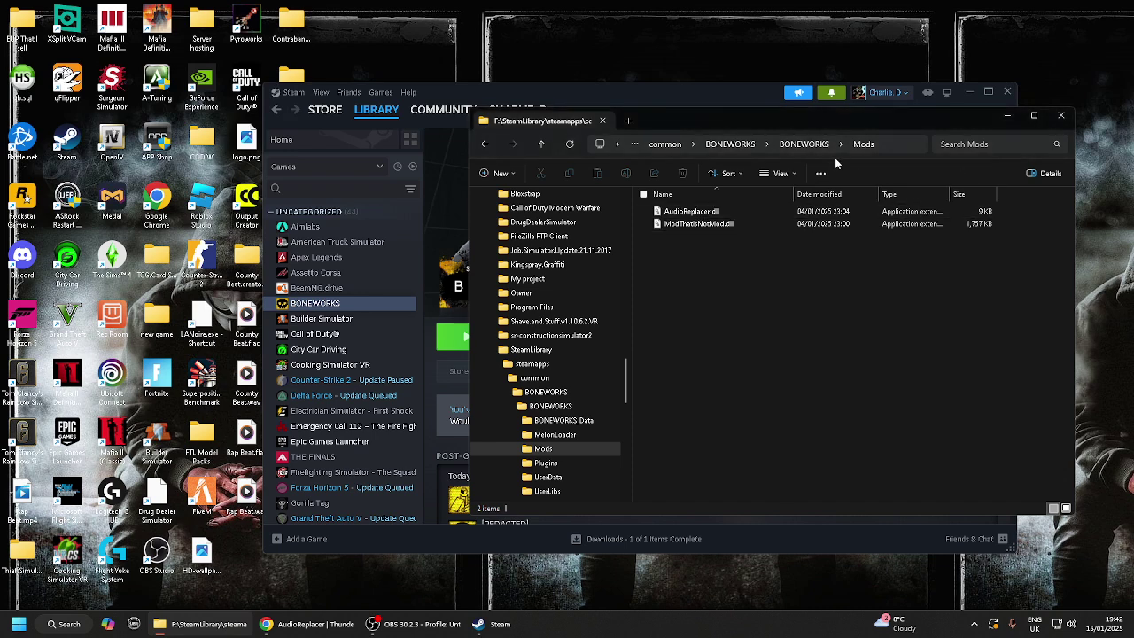
left_click(805, 145)
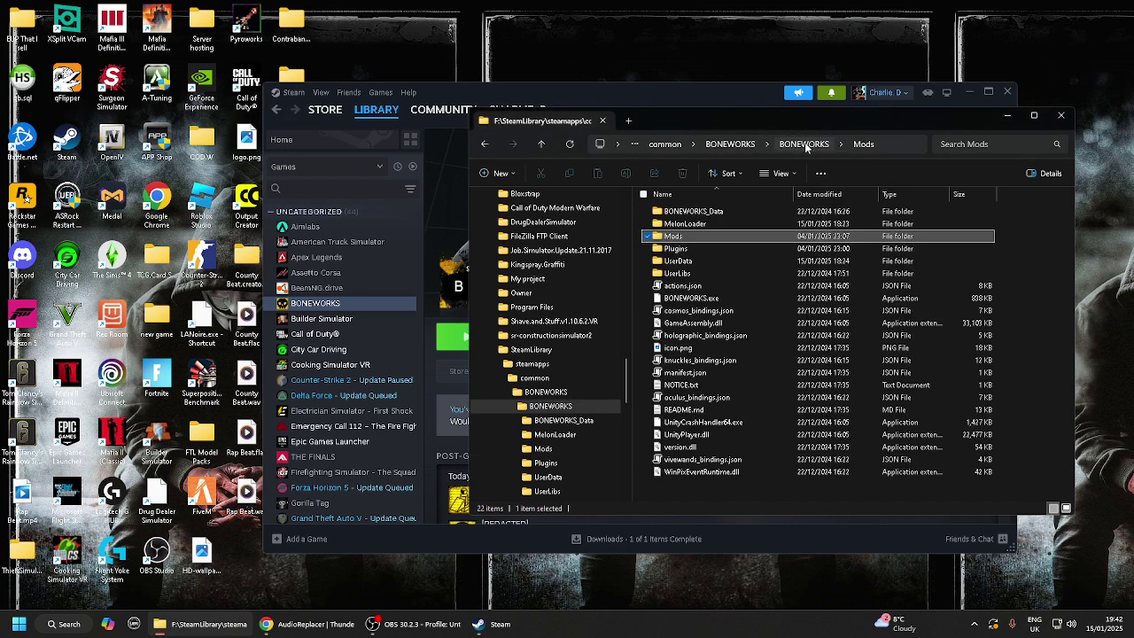
double_click(754, 248)
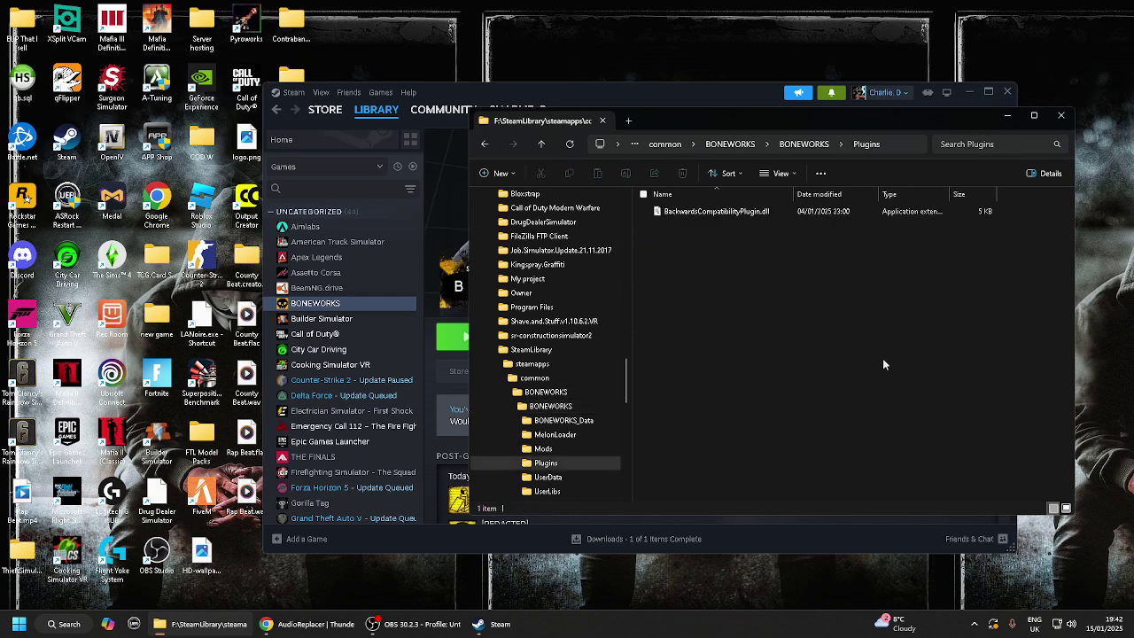
left_click(805, 145)
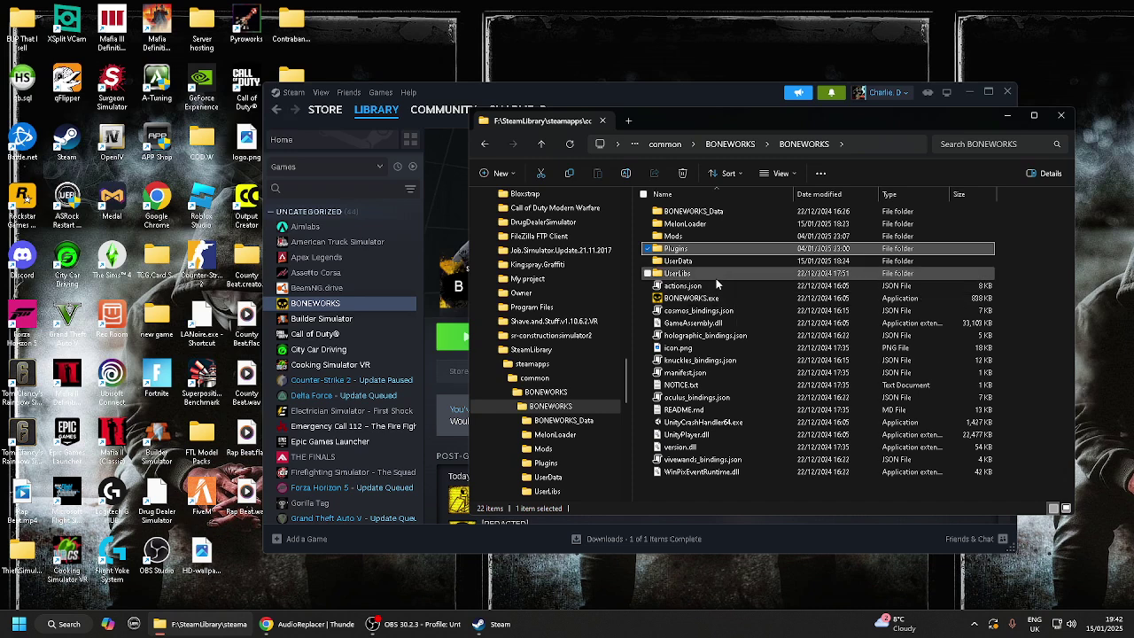
Browse the UserData folder and its CustomMaps subfolder, then go back to UserData.
double_click(722, 264)
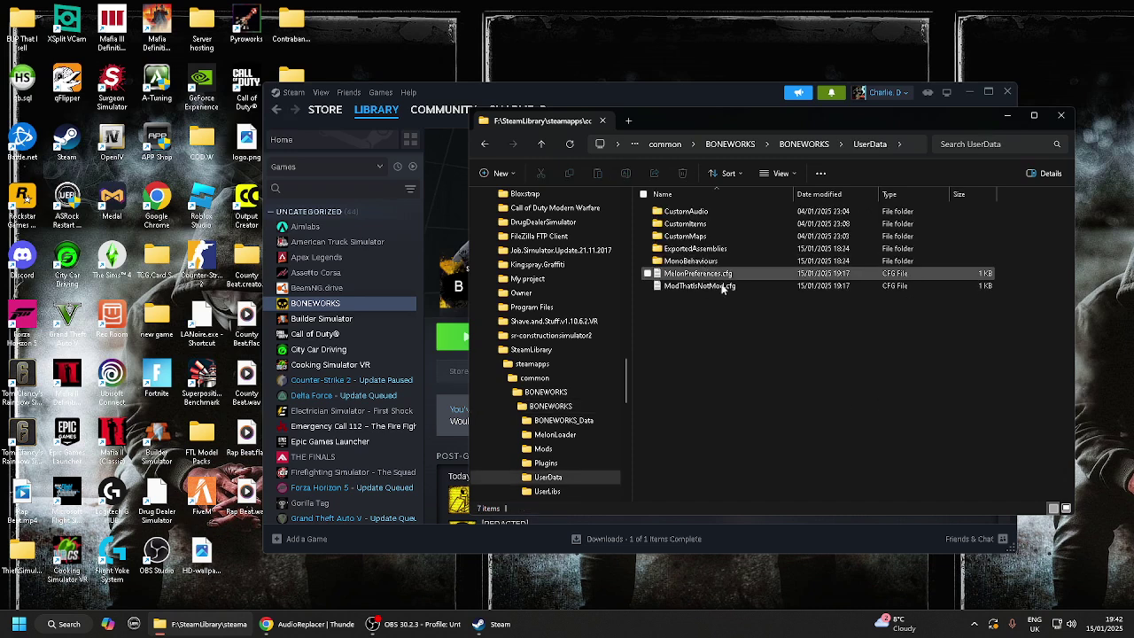
left_click_drag(1027, 241, 720, 236)
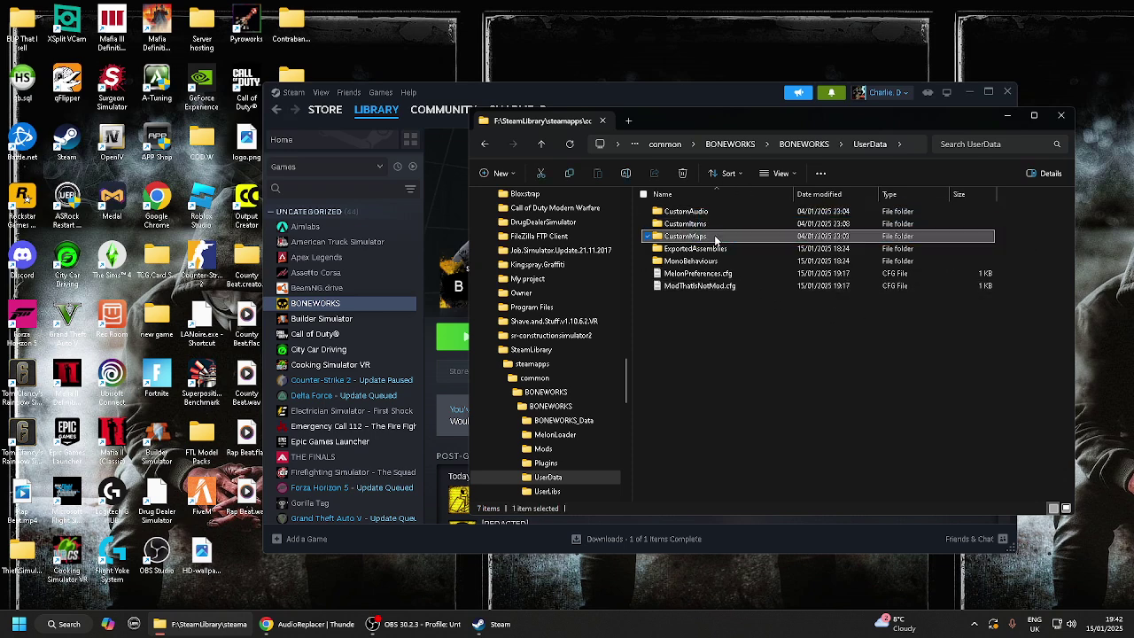
double_click(720, 236)
left_click(817, 146)
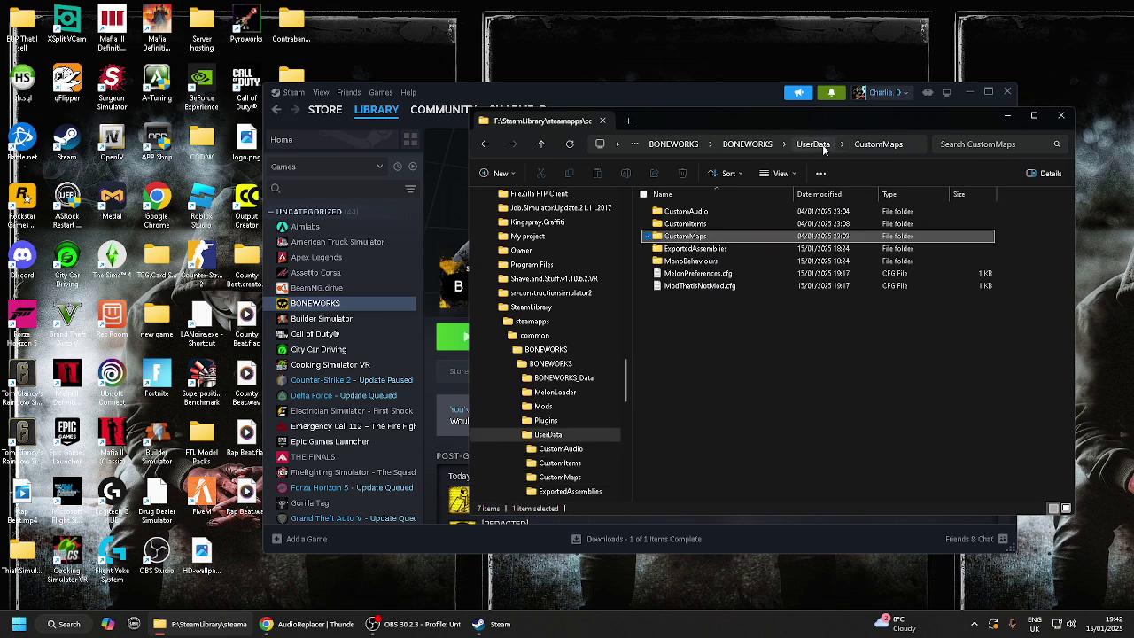
left_click(807, 145)
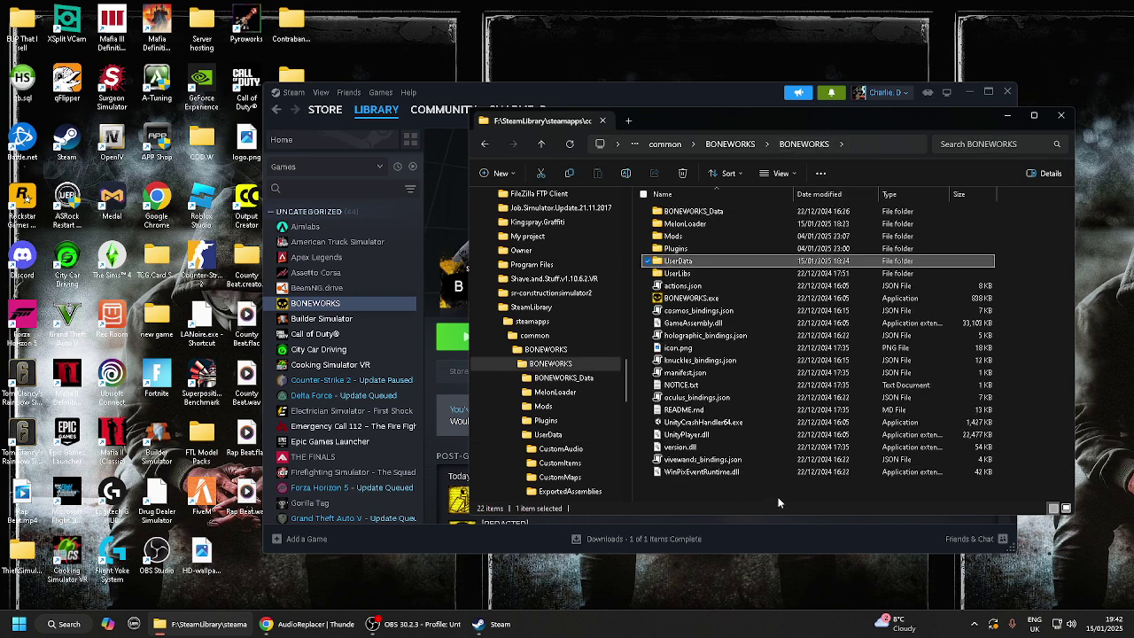
left_click(784, 493)
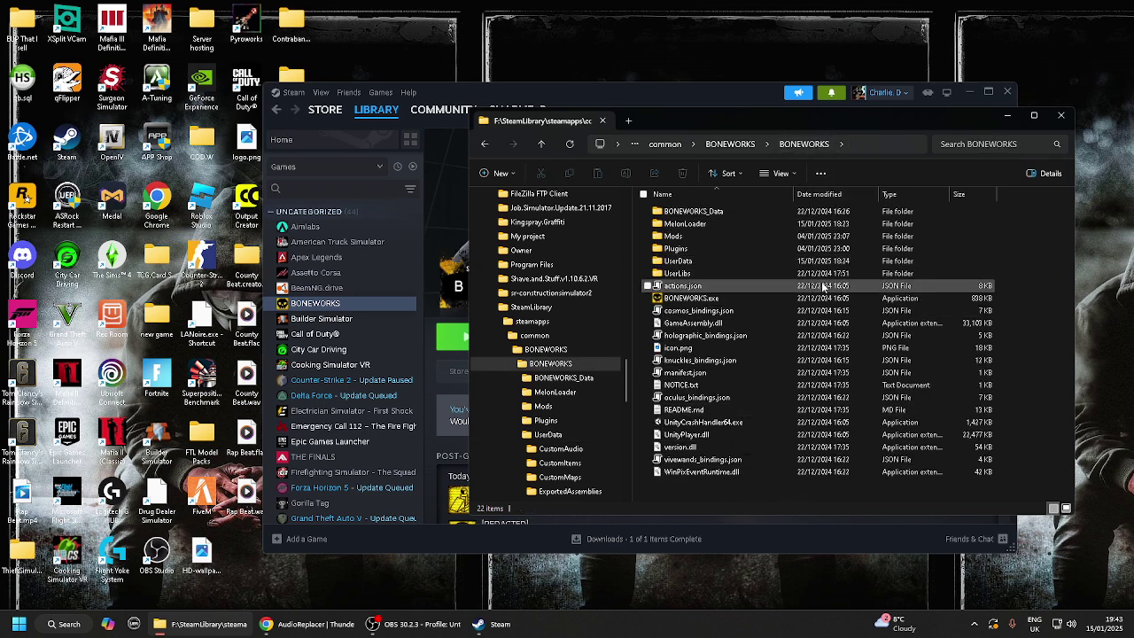
double_click(740, 210)
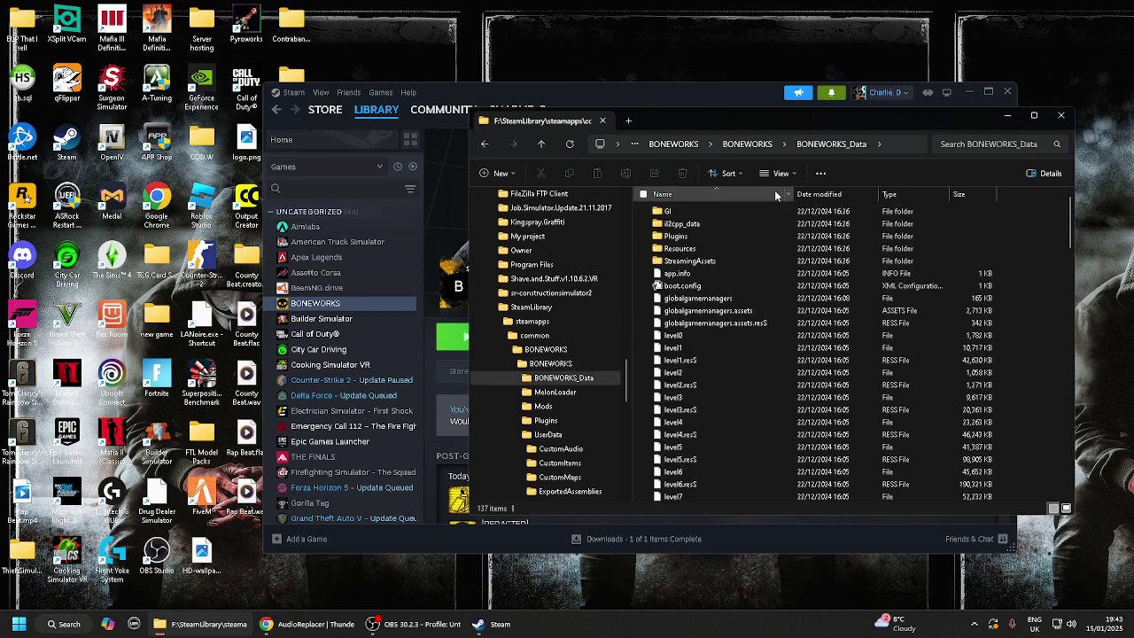
scroll(759, 249, "down", 4)
left_click(747, 144)
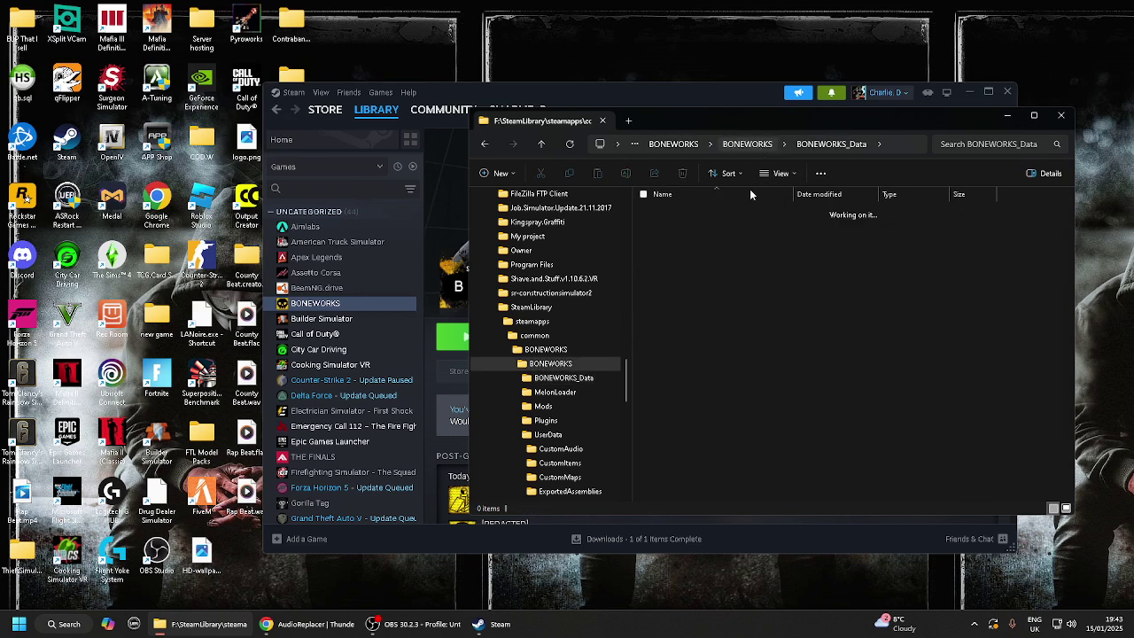
double_click(741, 223)
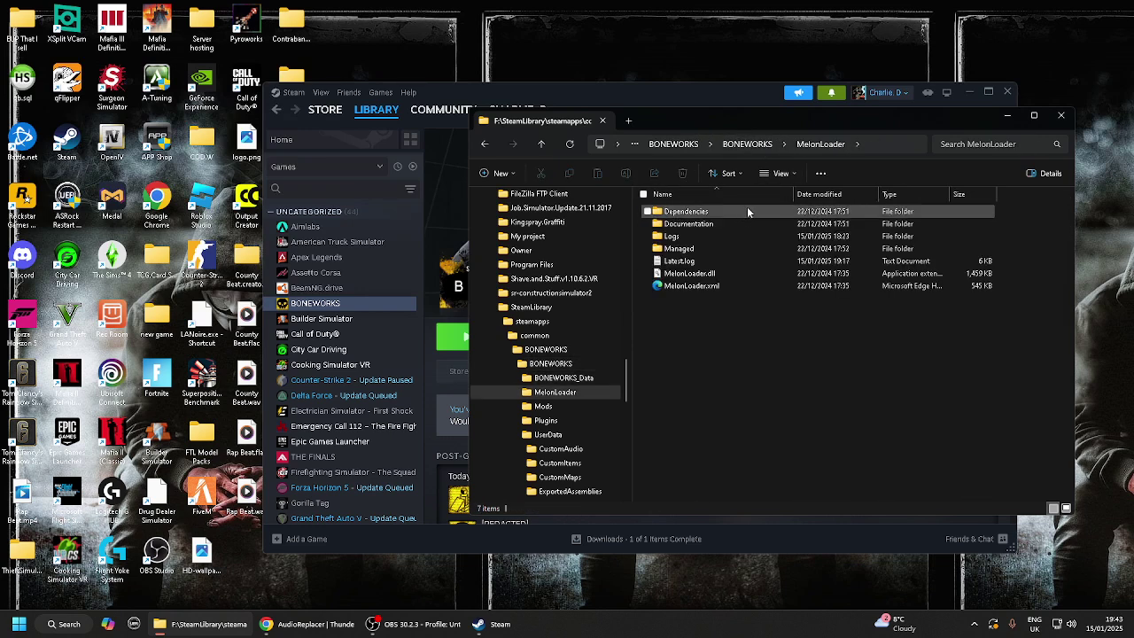
double_click(747, 211)
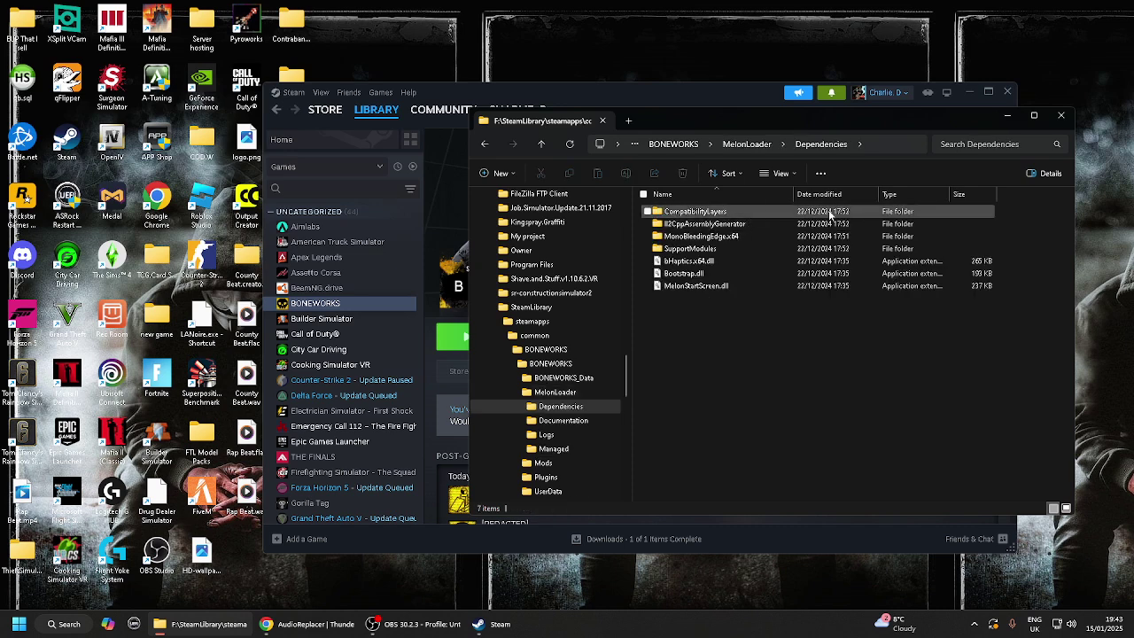
left_click(747, 143)
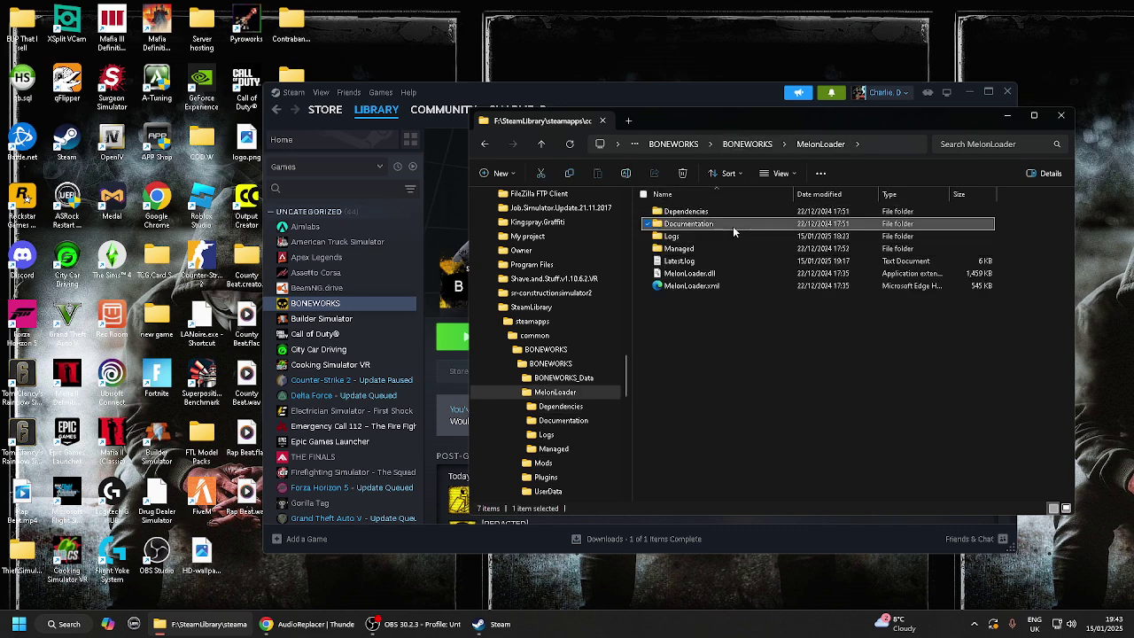
double_click(733, 224)
left_click(722, 143)
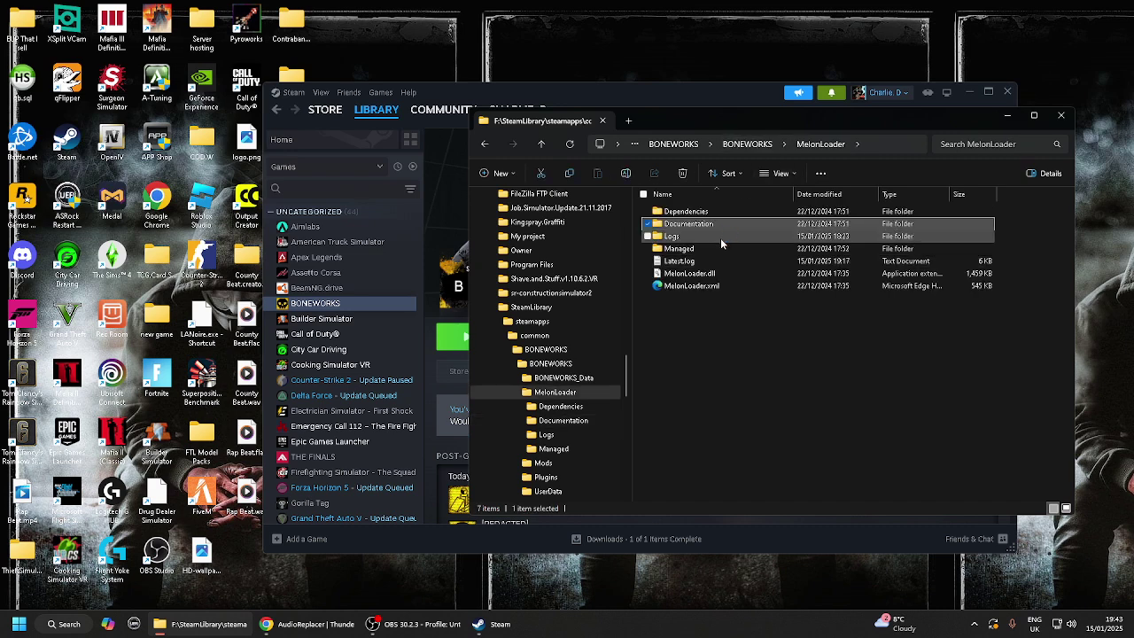
double_click(719, 237)
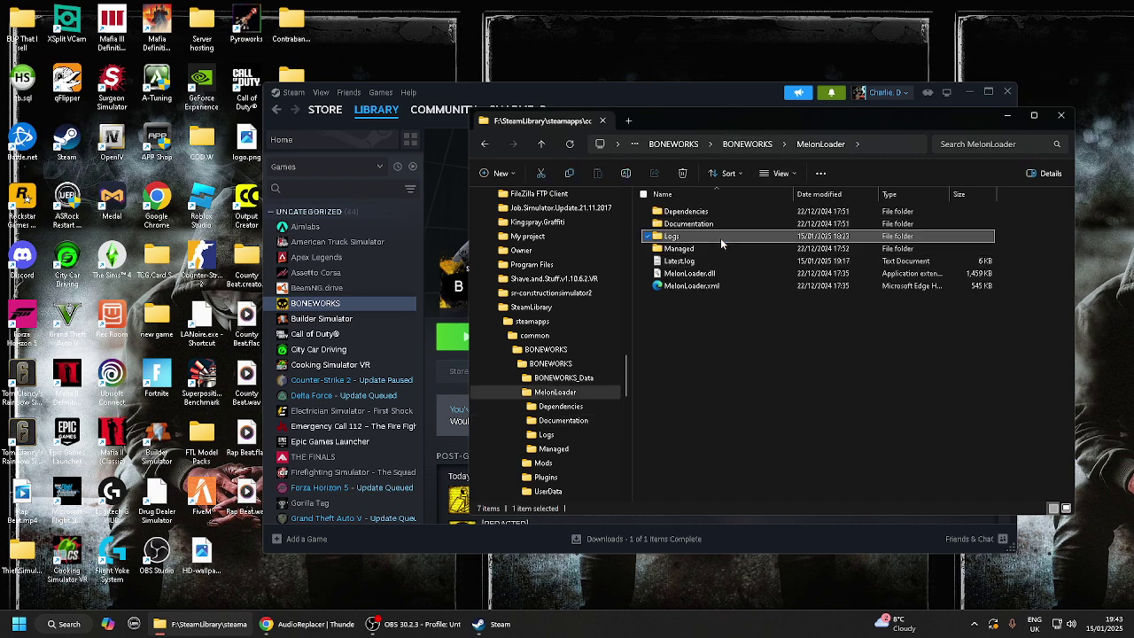
left_click(747, 143)
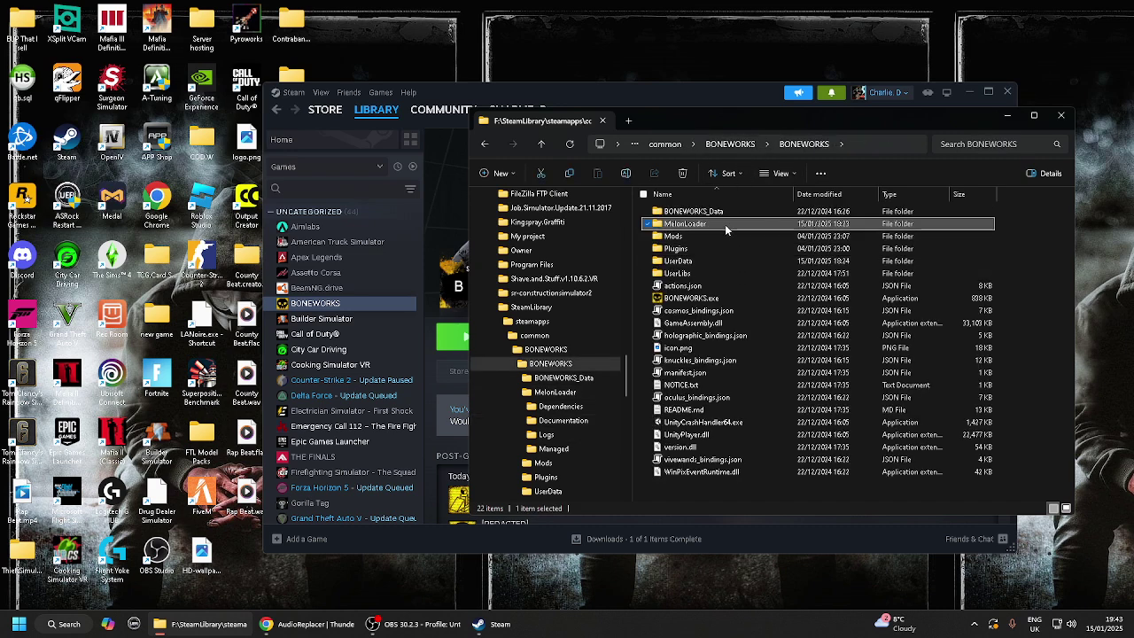
double_click(723, 223)
double_click(727, 250)
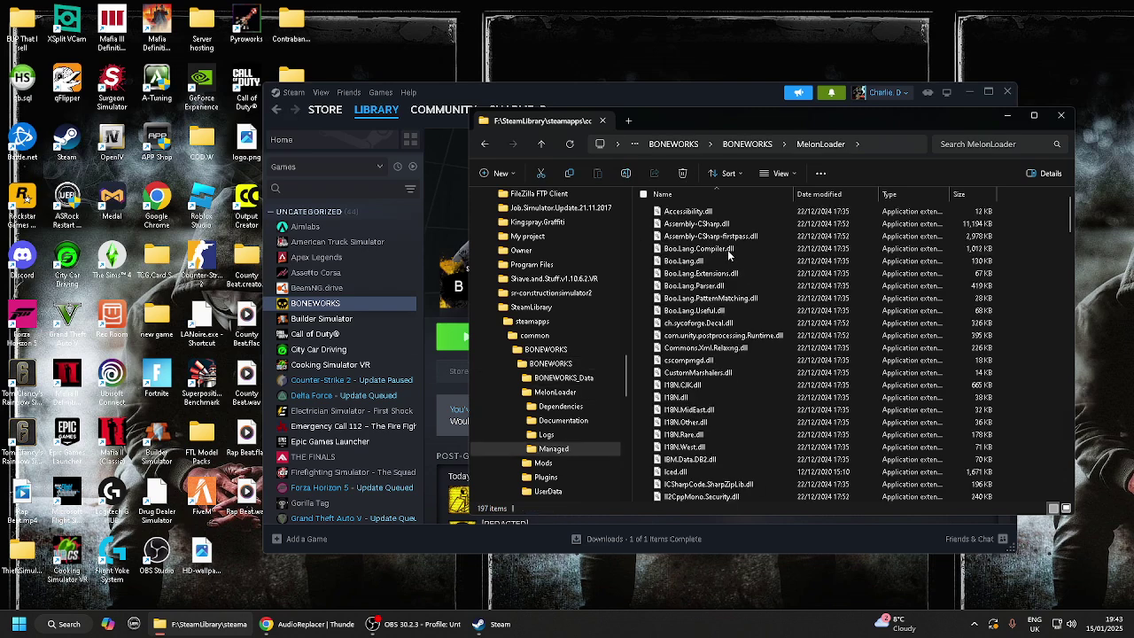
scroll(754, 310, "down", 20)
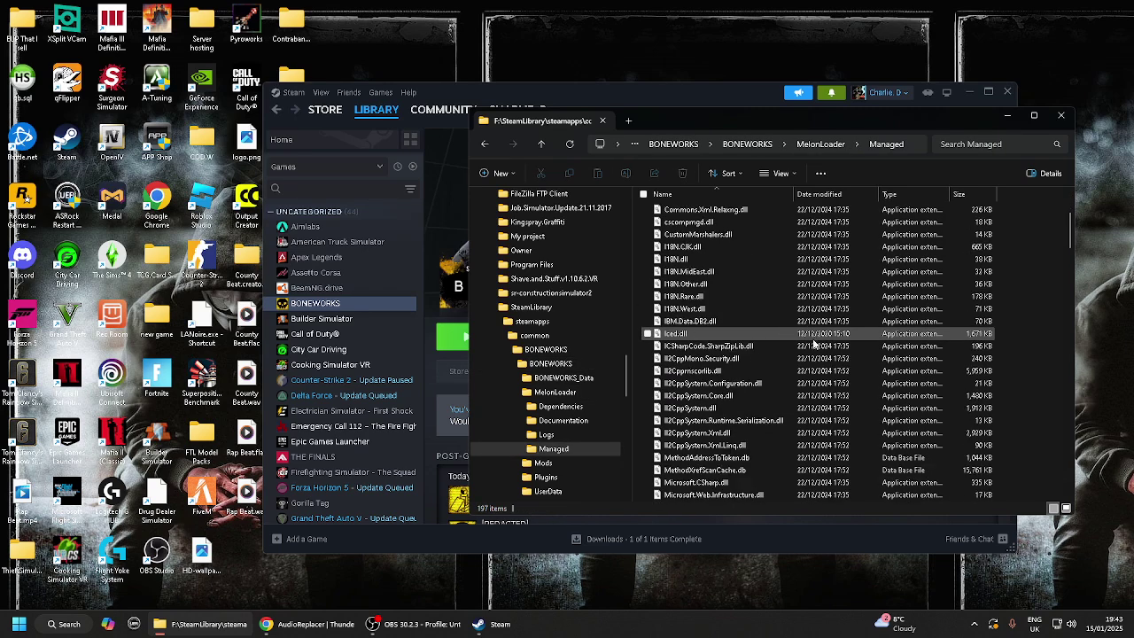
scroll(767, 372, "down", 20)
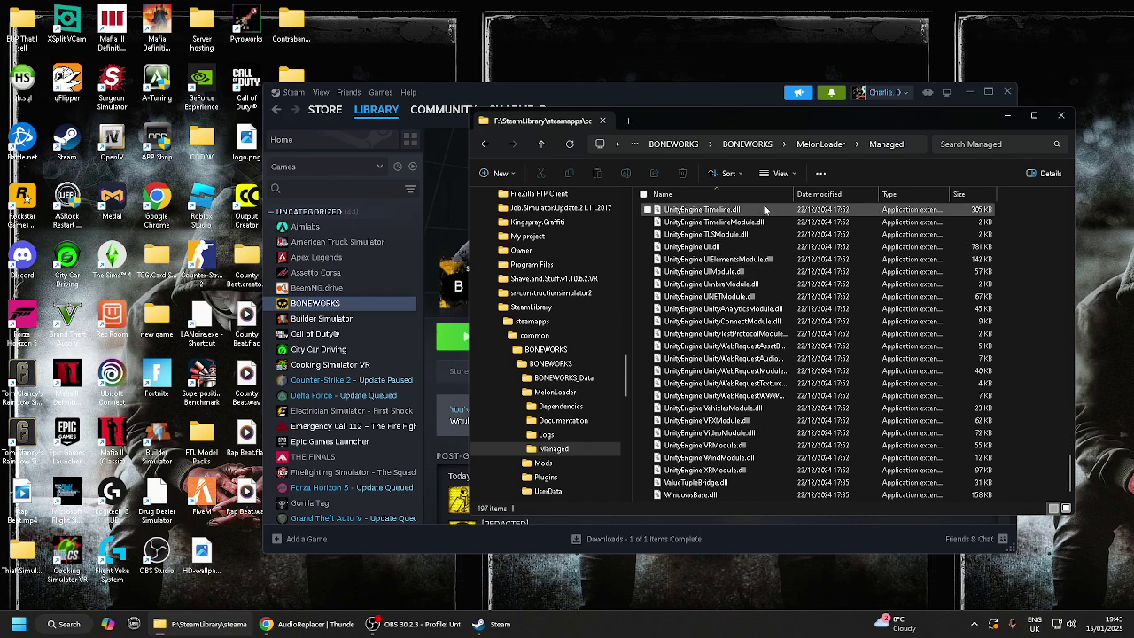
left_click(749, 143)
left_click(1006, 330)
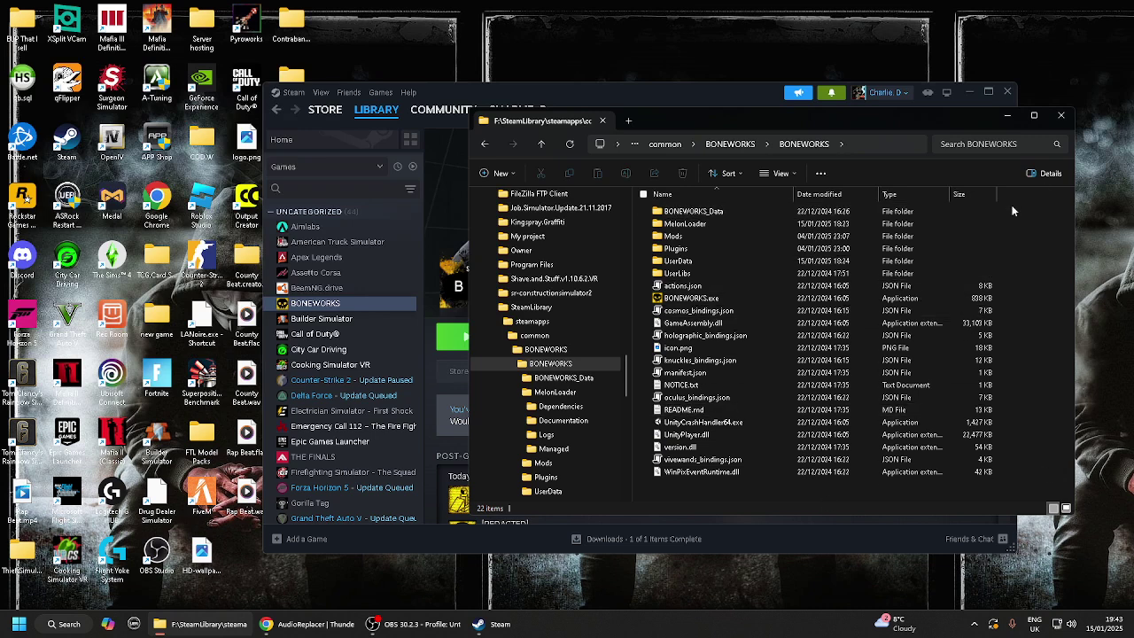
Close File Explorer, leaving Steam's BONEWORKS page with 7.2 hours played.
left_click(1060, 116)
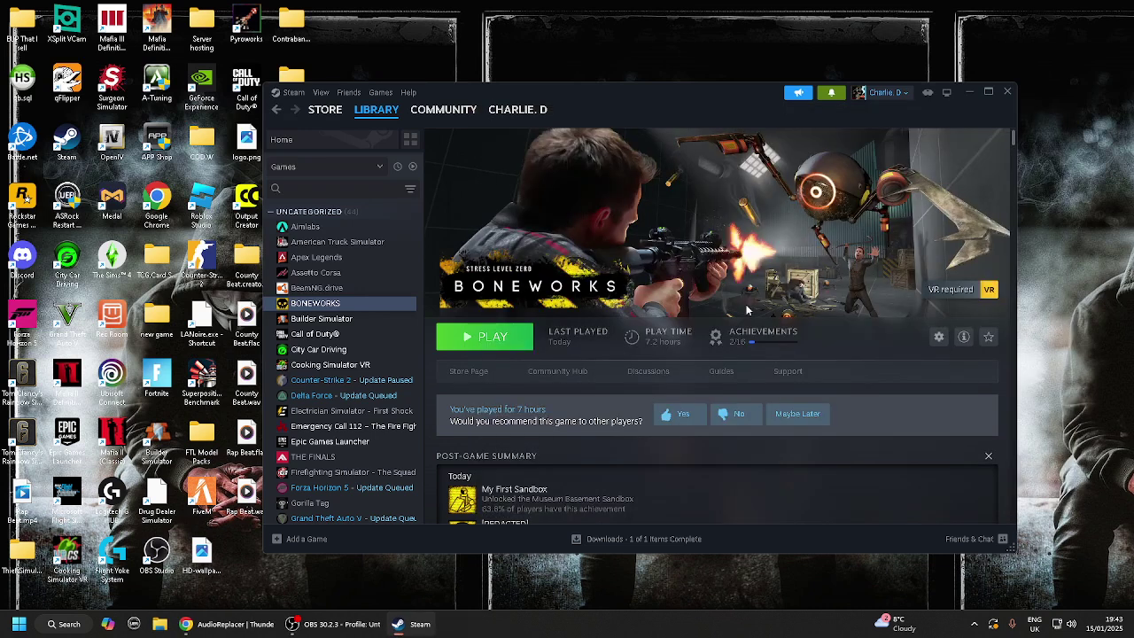